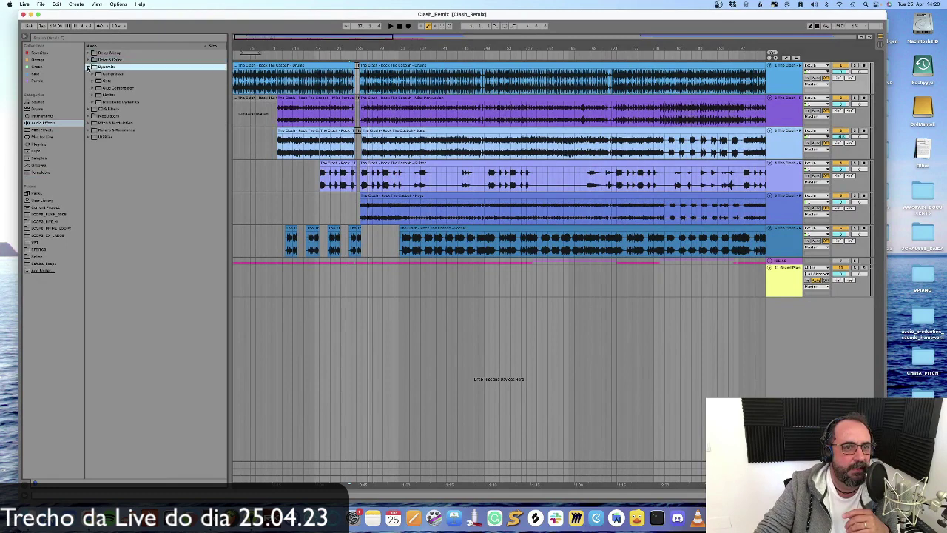
Step: Load the Cut-O-Move L Auto Filter preset from EQ & Filters onto the Bass track and turn down its LFO amount
left_click(88, 68)
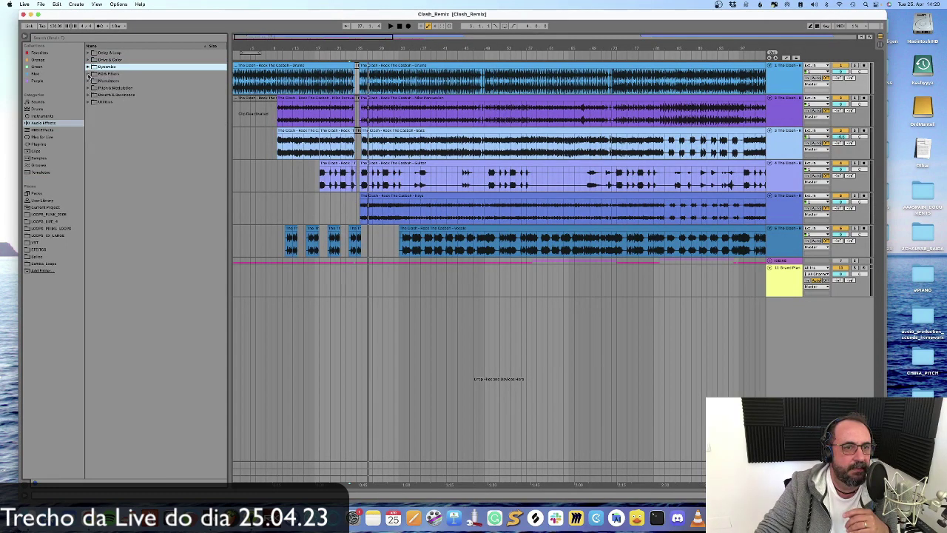
left_click(89, 74)
left_click(92, 81)
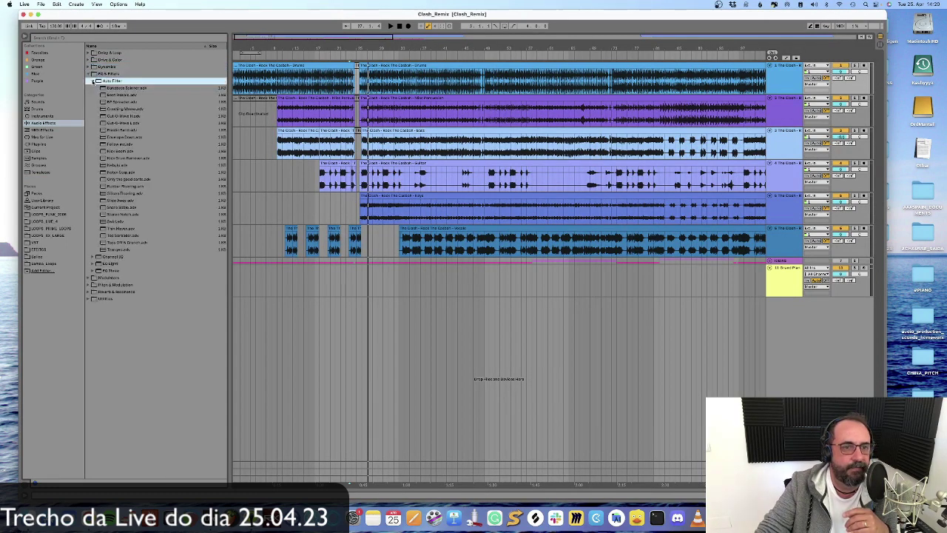
left_click(122, 123)
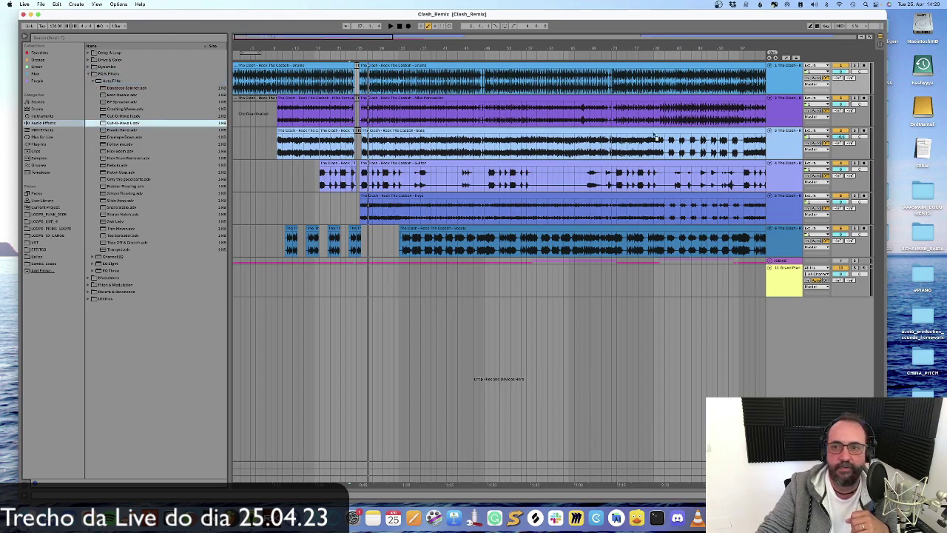
left_click_drag(783, 148, 783, 148)
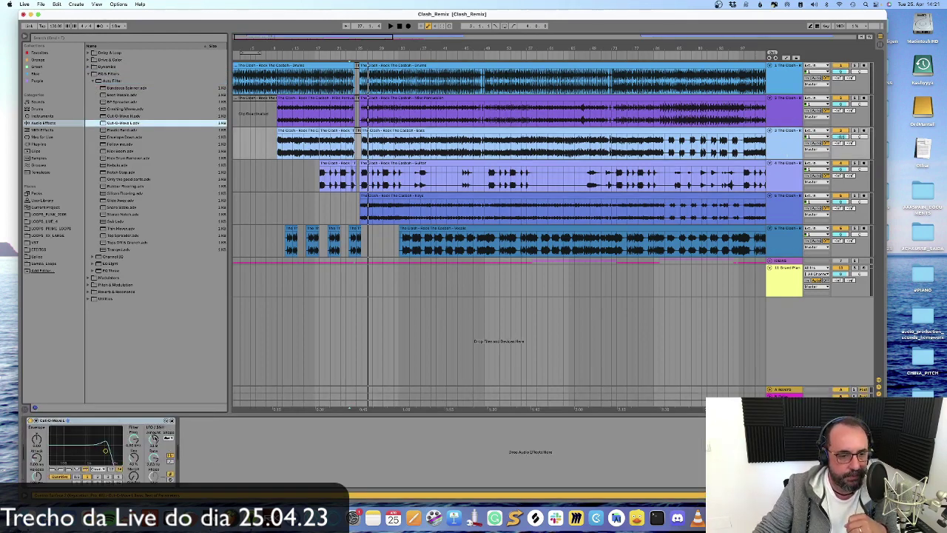
left_click(154, 439)
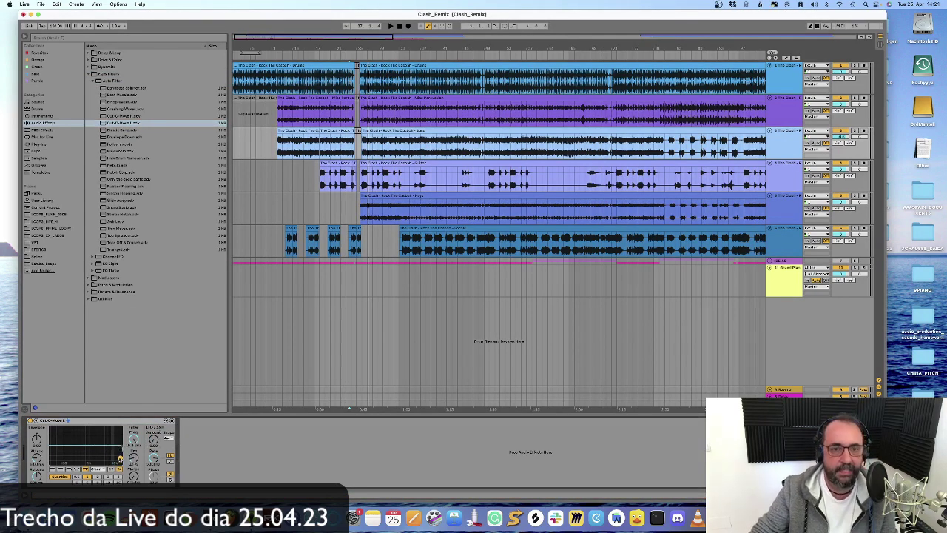
Step: Show the filter's Frequency automation on the Bass track and draw a rising low-to-high sweep from the start of the bass clip
key("a")
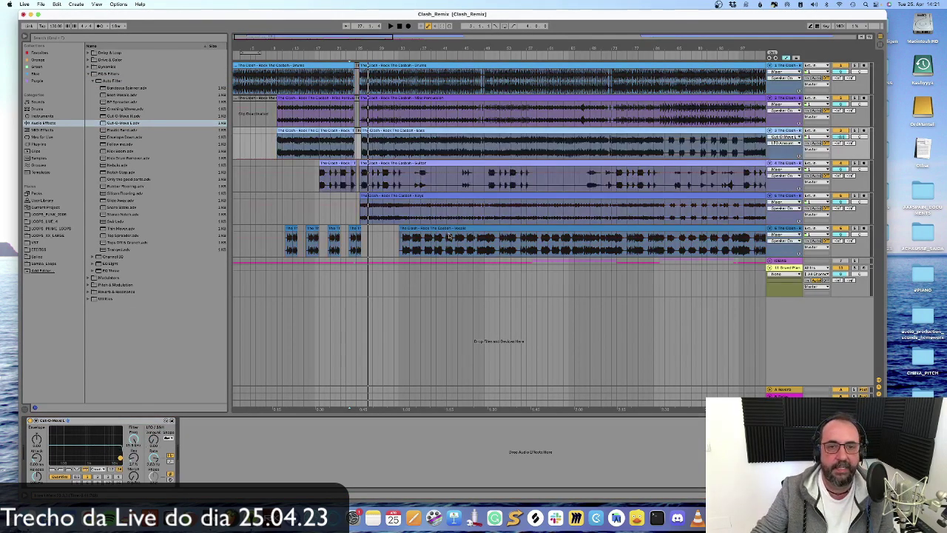
left_click(784, 144)
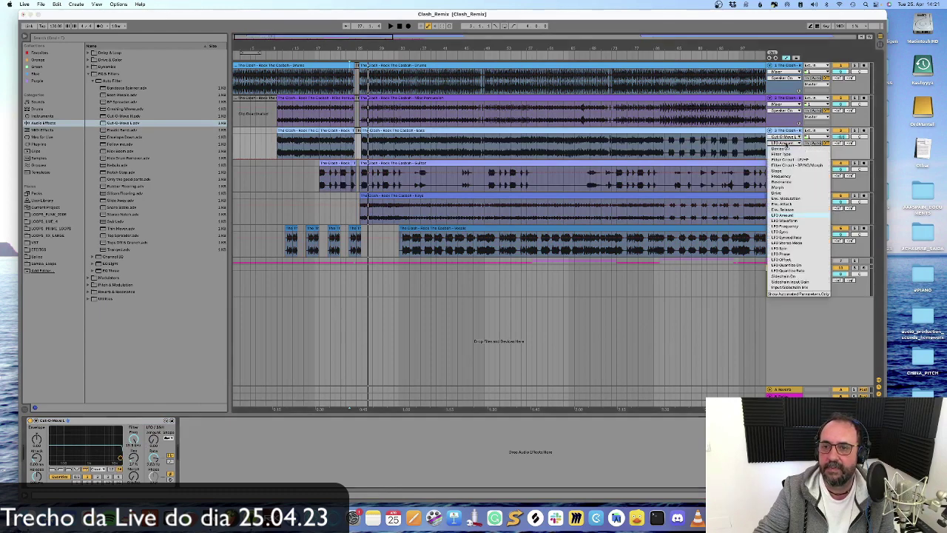
left_click(781, 176)
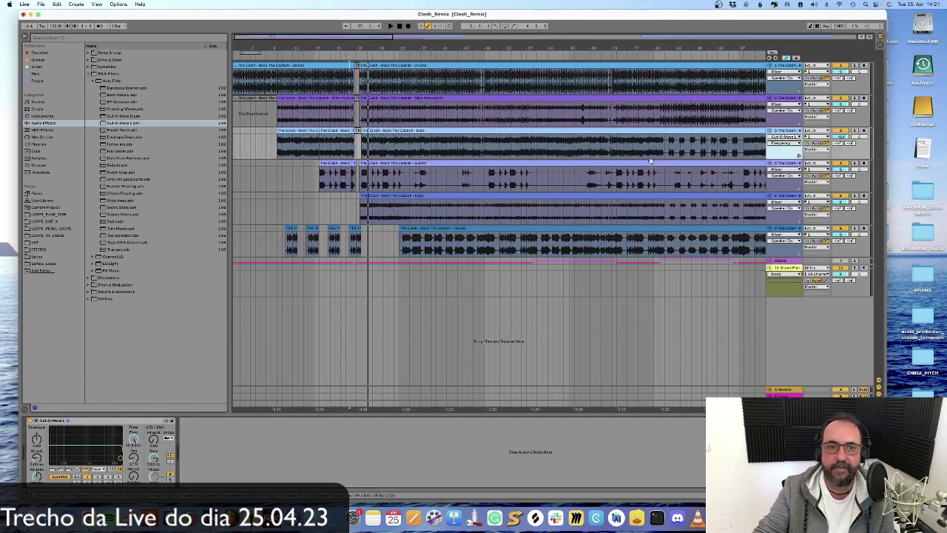
left_click(319, 136)
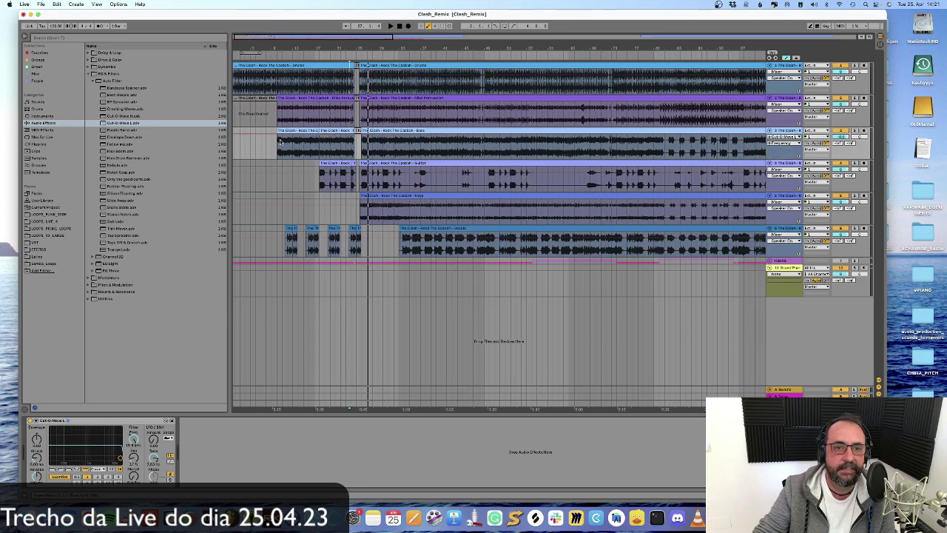
left_click_drag(277, 137, 278, 152)
Step: Solo the Bass track and listen to the filter sweep from the start of the bass clip
left_click(854, 131)
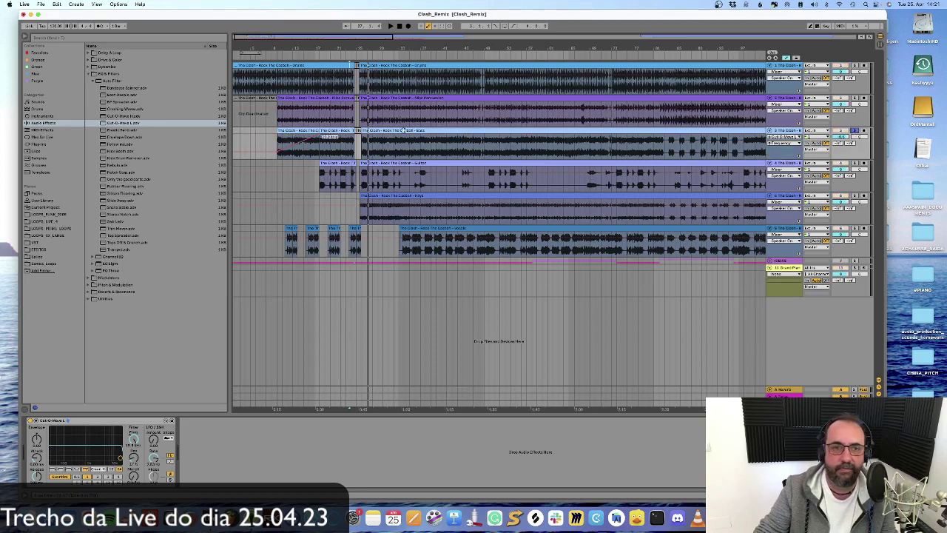
left_click_drag(280, 46, 277, 124)
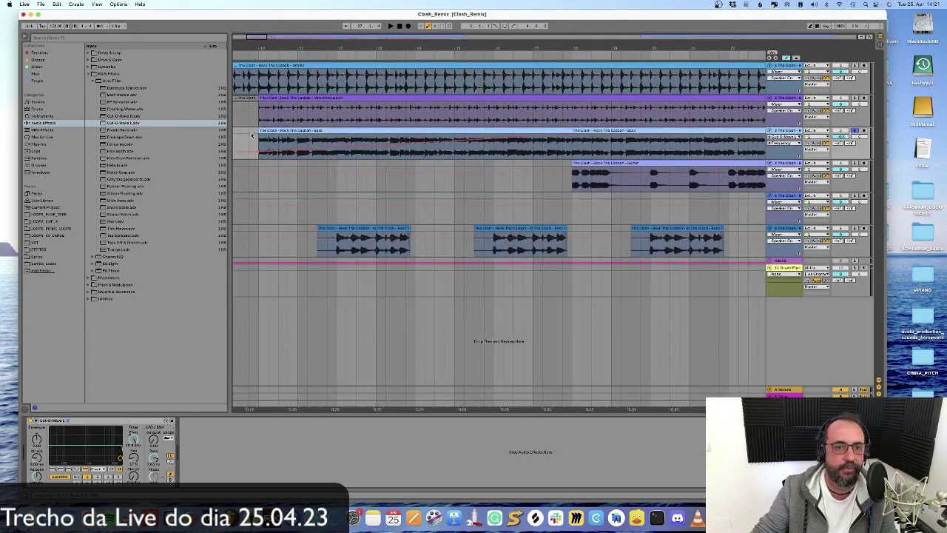
left_click(255, 139)
key("space")
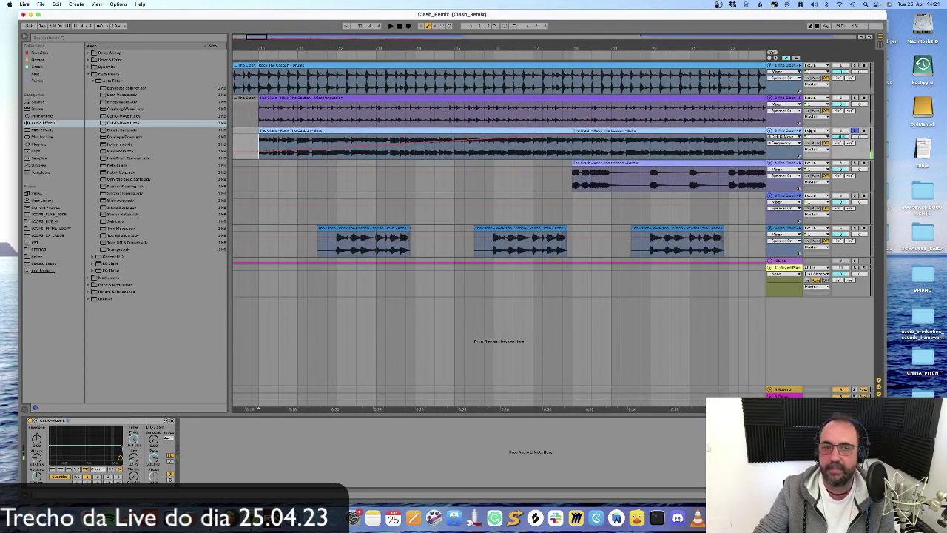
key("space")
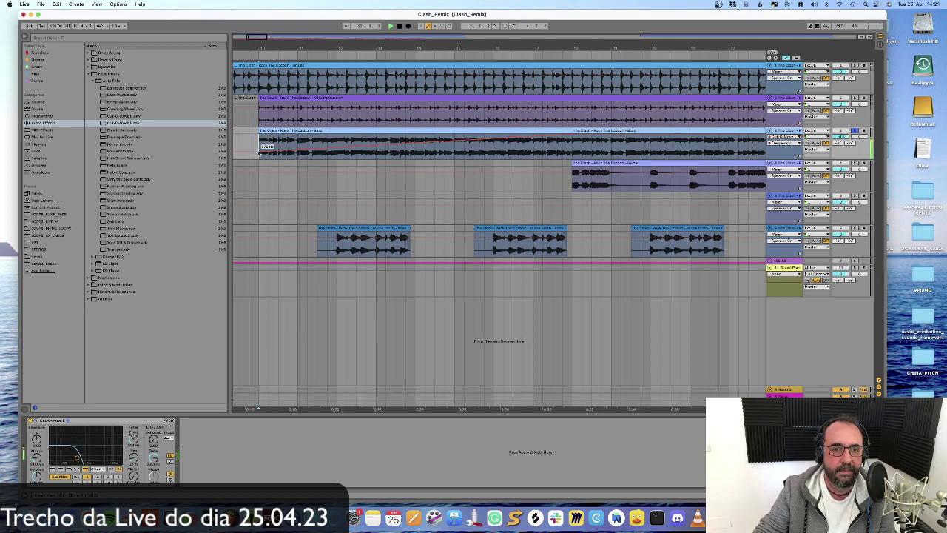
key("minus")
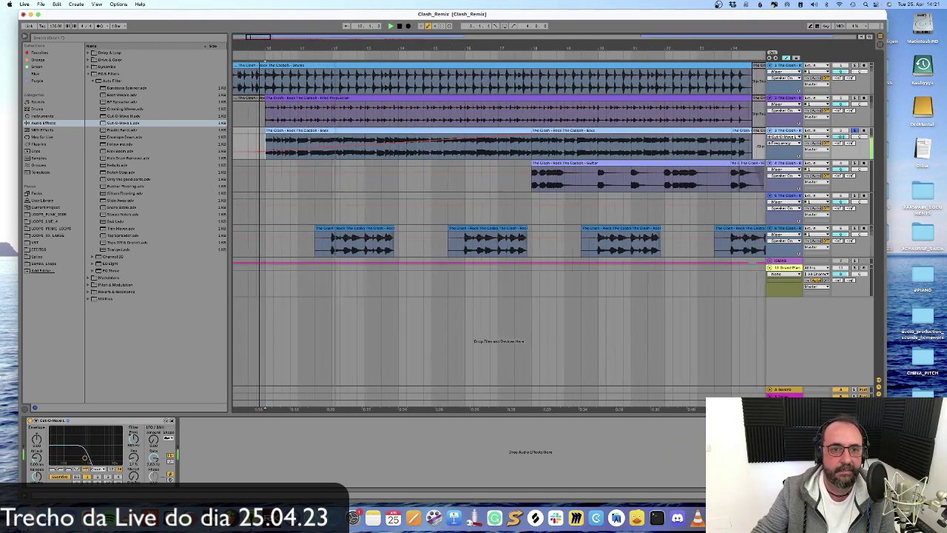
key("minus")
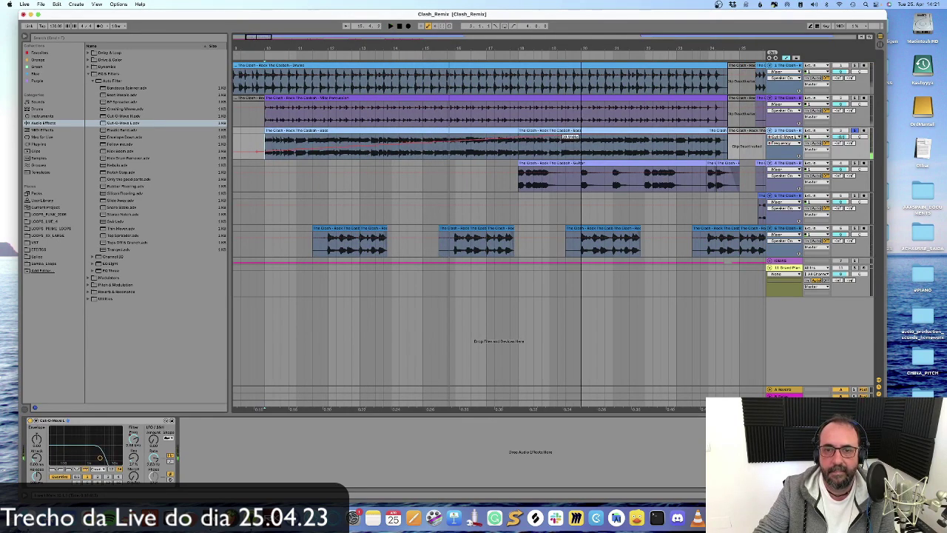
key("space")
Step: Hide the automation, unsolo the Bass track and play the full arrangement from bar 2
scroll(370, 120, "left", 5)
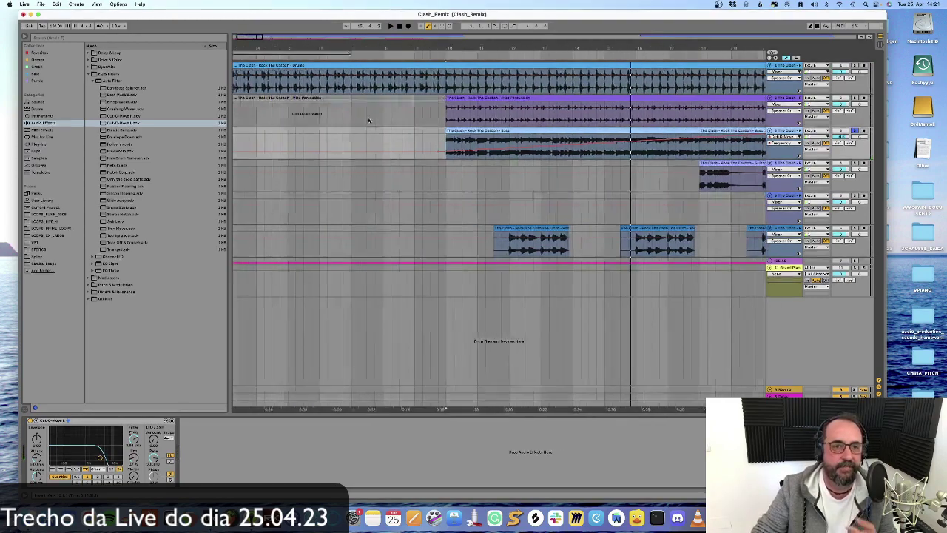
left_click(262, 90)
key("super+a")
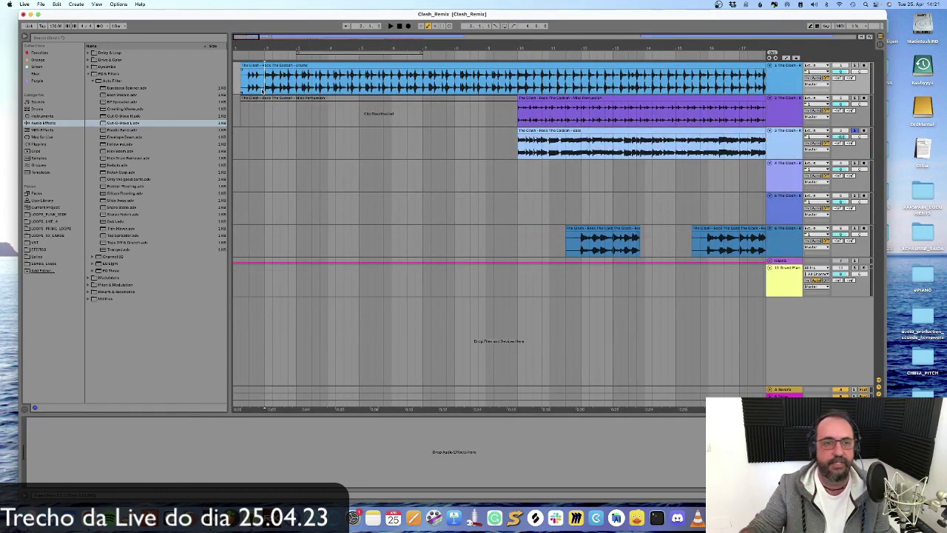
key("space")
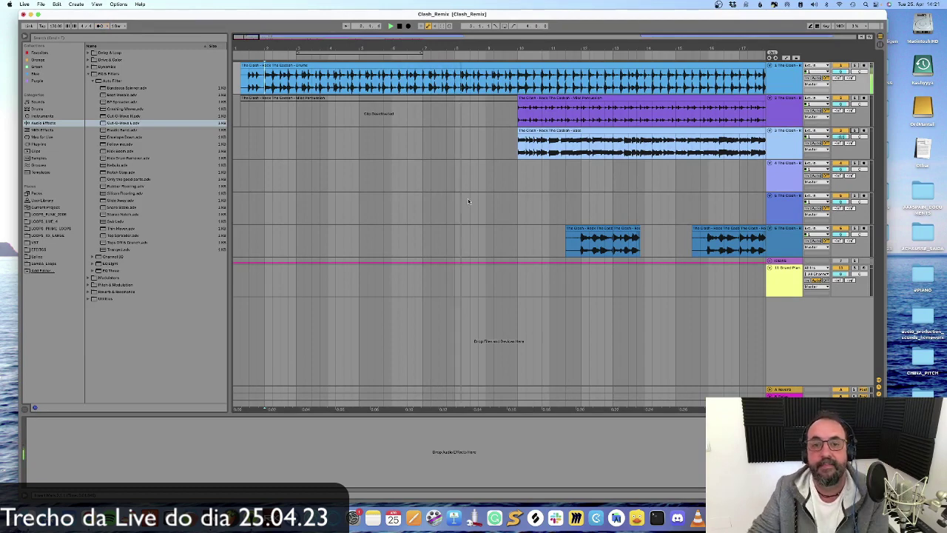
Step: Reshape the Bass frequency automation with a low breakpoint where the guitar enters and a steep rise to the maximum right after it
scroll(483, 195, "right", 4)
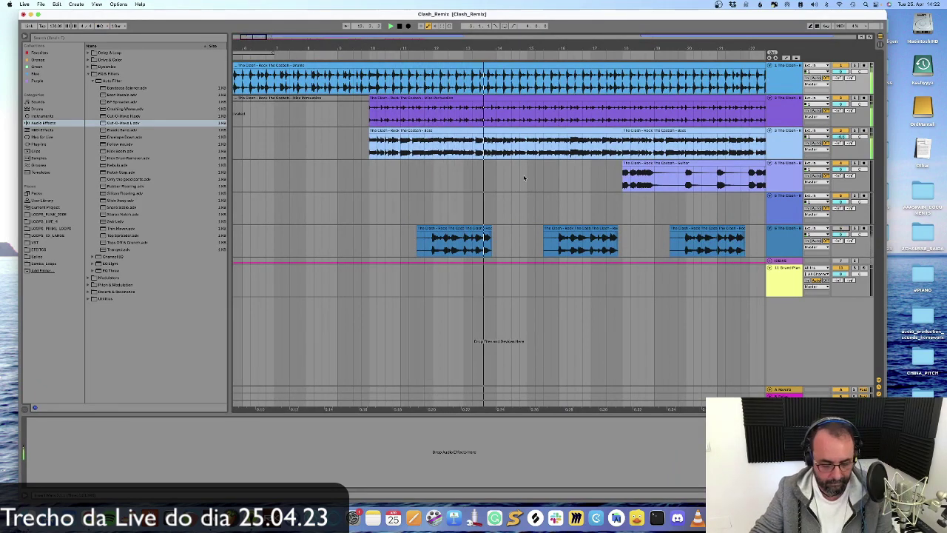
key("a")
left_click(620, 141)
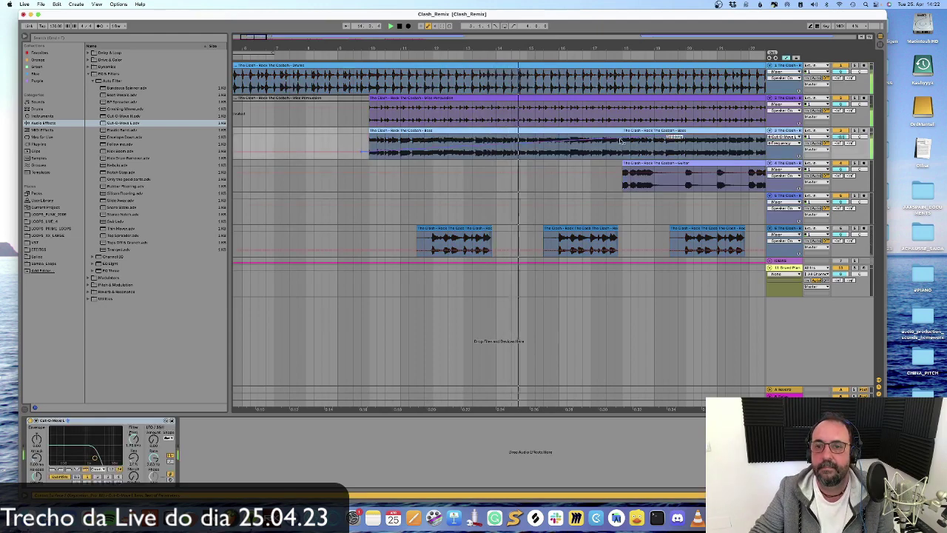
left_click_drag(620, 141, 621, 148)
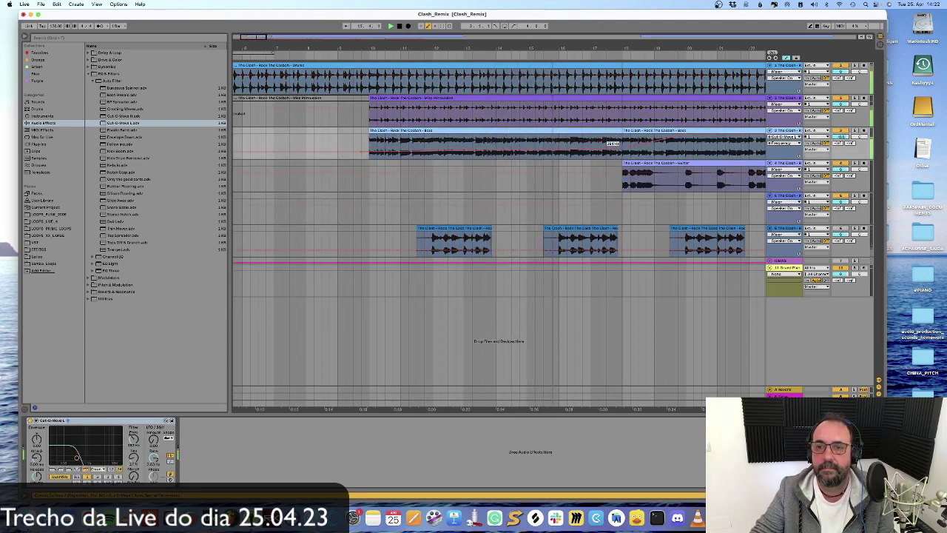
scroll(621, 148, "right", 6)
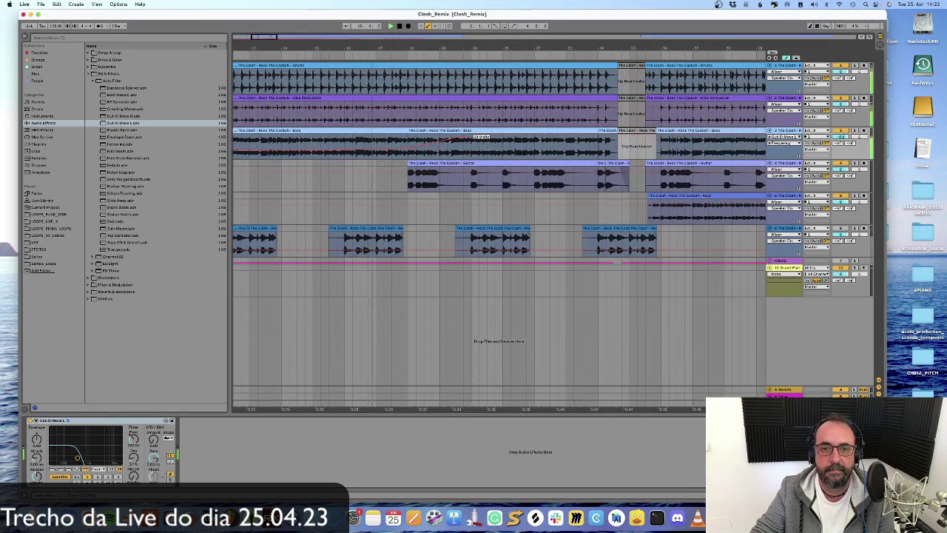
left_click_drag(471, 137, 483, 136)
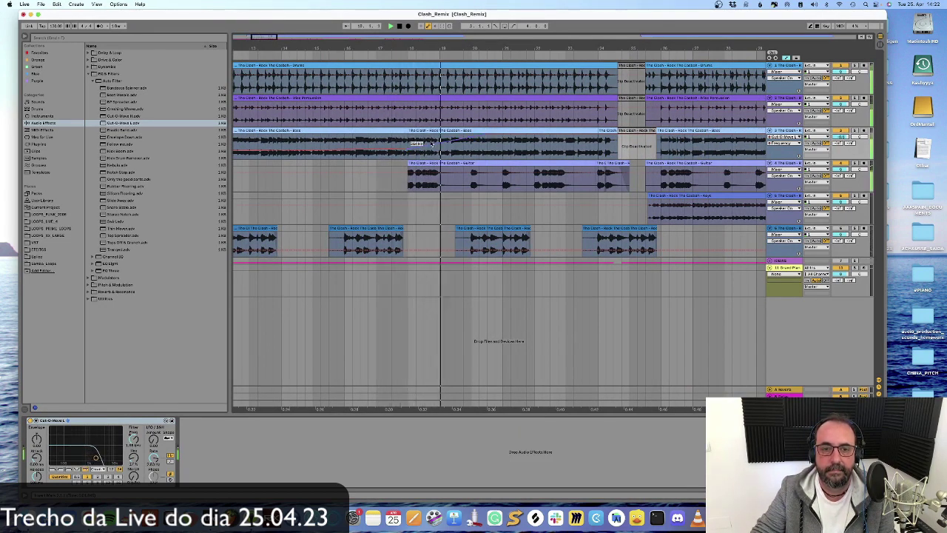
key("a")
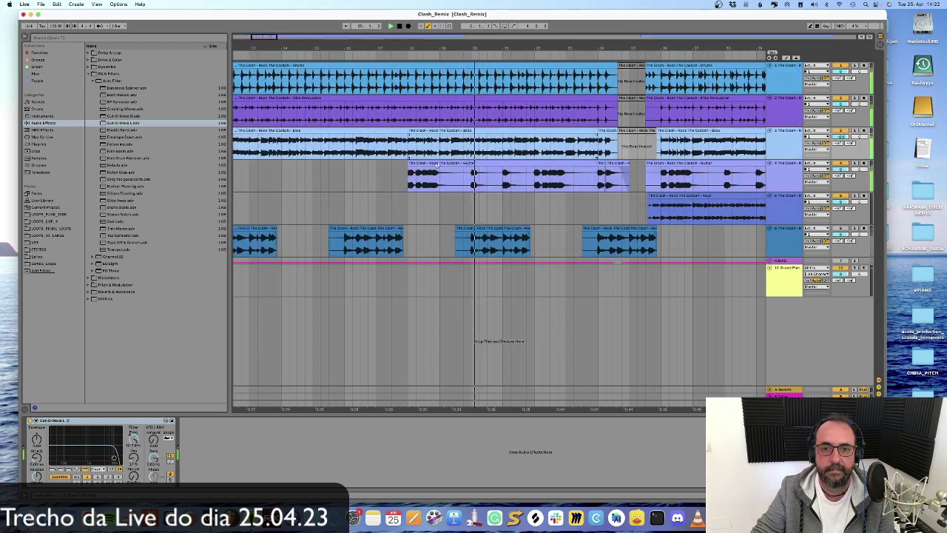
Step: Split out and deactivate a section about two bars long in the first Guitar passage, and fade the neighbouring clip edges
left_click(463, 180)
key("super+e")
left_click(526, 183)
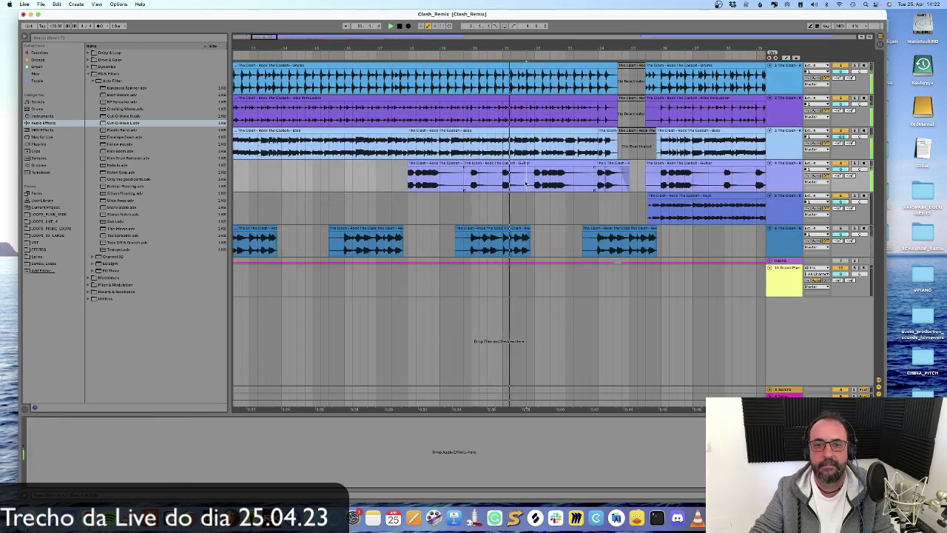
left_click_drag(526, 182, 463, 174)
key("0")
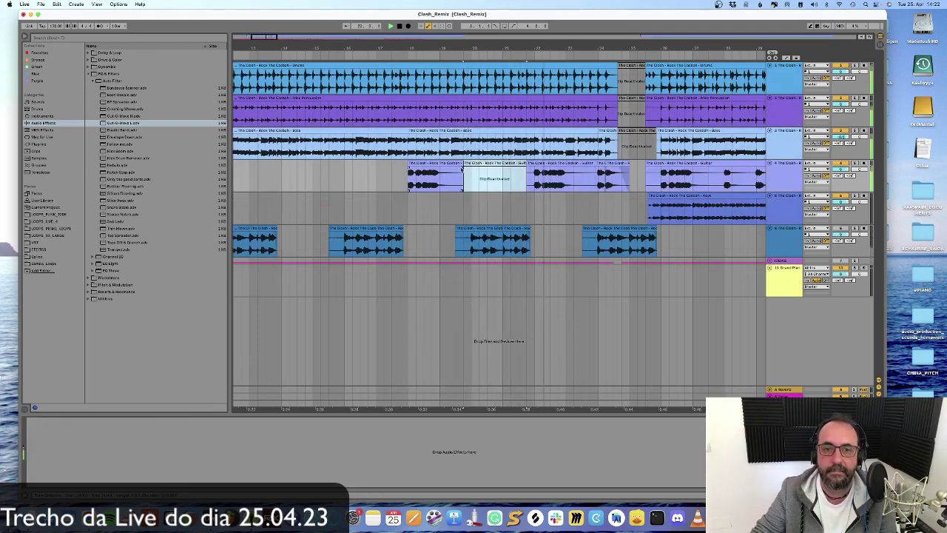
left_click(462, 169)
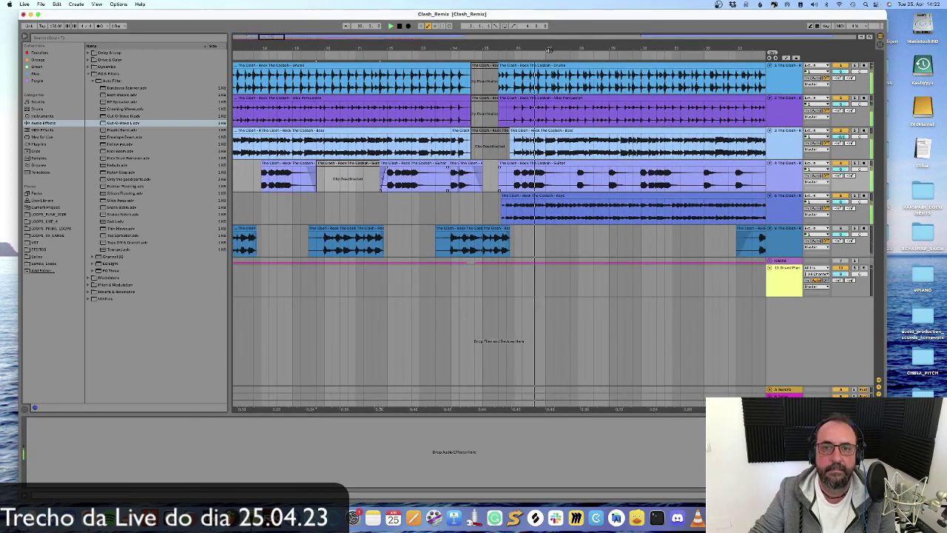
Step: Load the Cut-O-Move L Auto Filter preset onto the Vocals track and turn down its LFO amount
left_click_drag(549, 50, 549, 13)
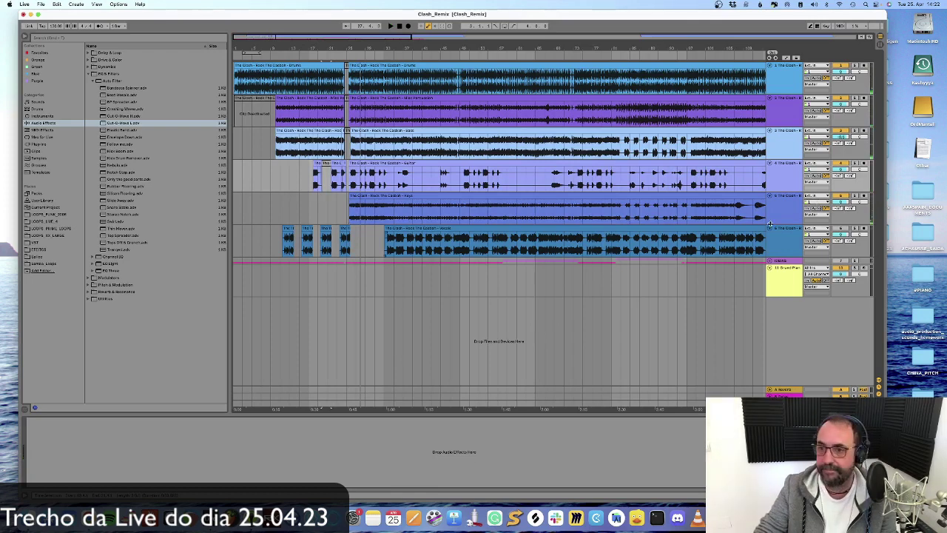
left_click(786, 239)
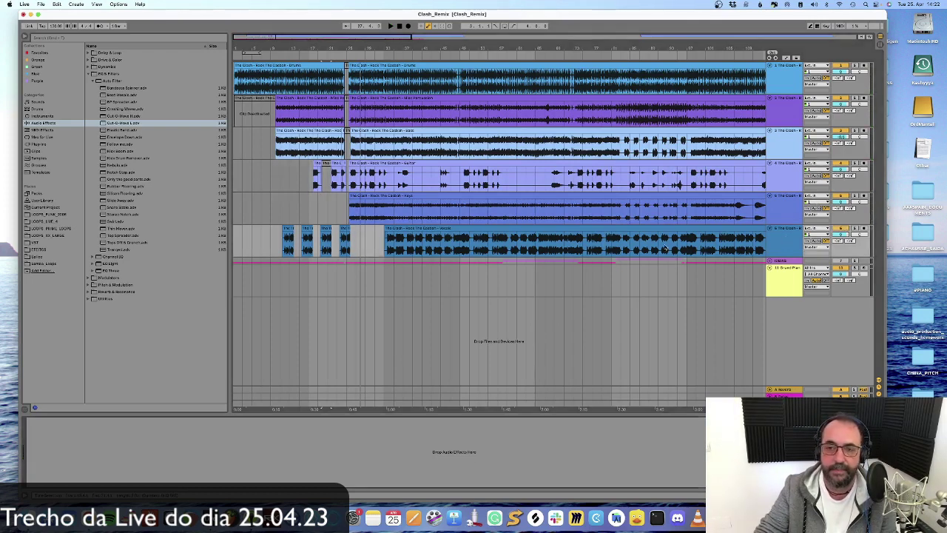
left_click_drag(137, 123, 303, 200)
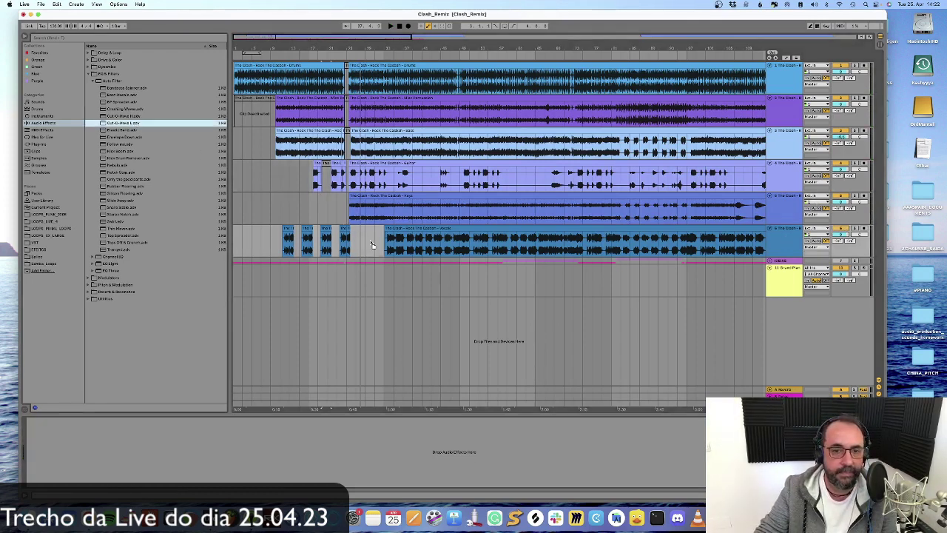
left_click_drag(372, 245, 337, 255)
left_click_drag(153, 439, 153, 466)
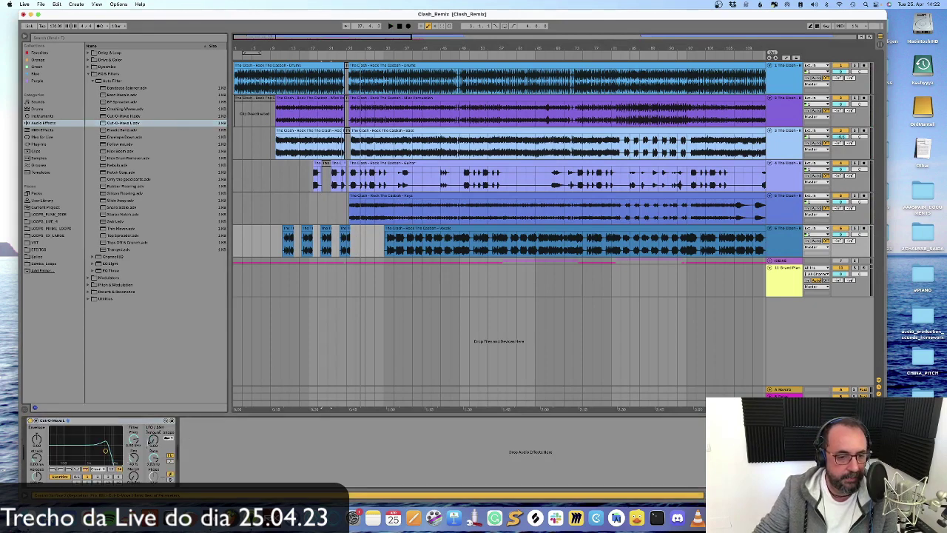
Step: Show the Vocals Auto Filter's Frequency automation and draw a gradual rise from a low breakpoint before the first vocal clip to around bar 31
key("a")
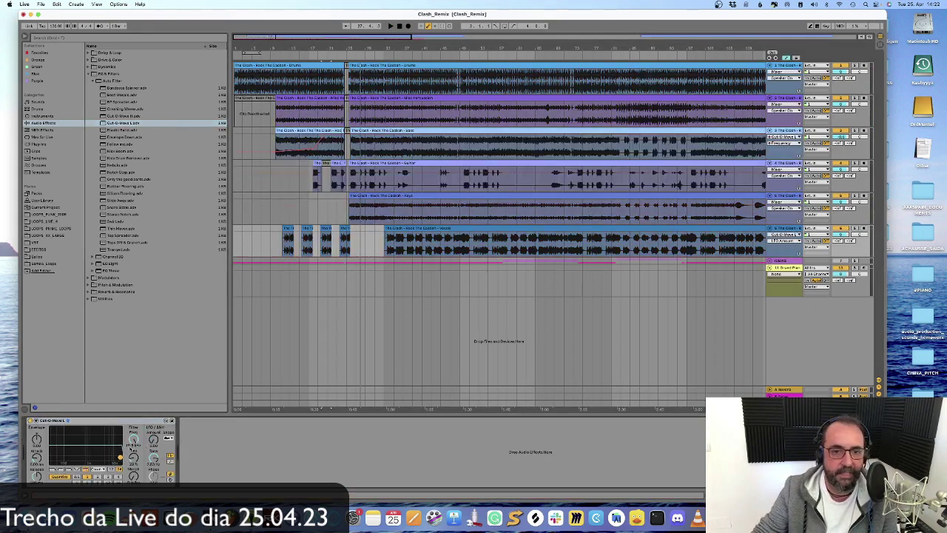
left_click(781, 241)
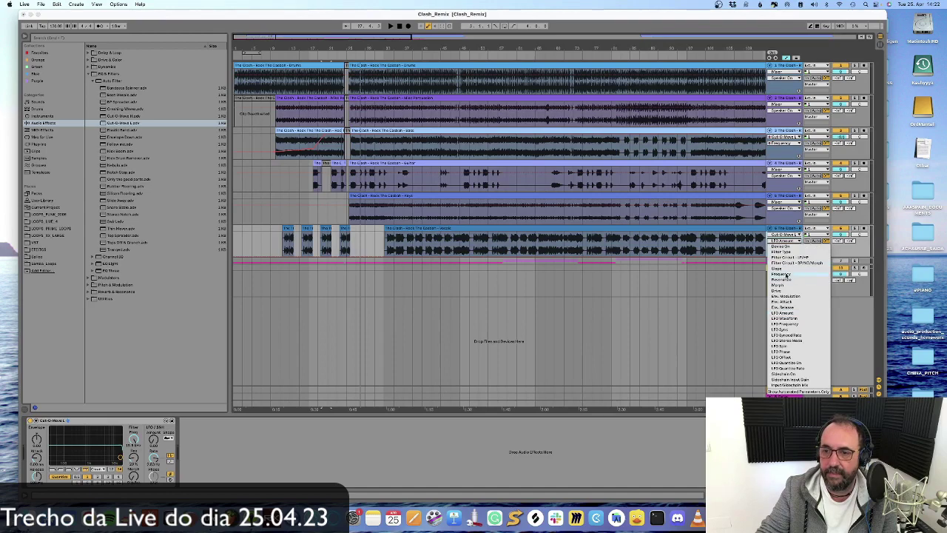
left_click(781, 275)
left_click_drag(281, 52, 288, 178)
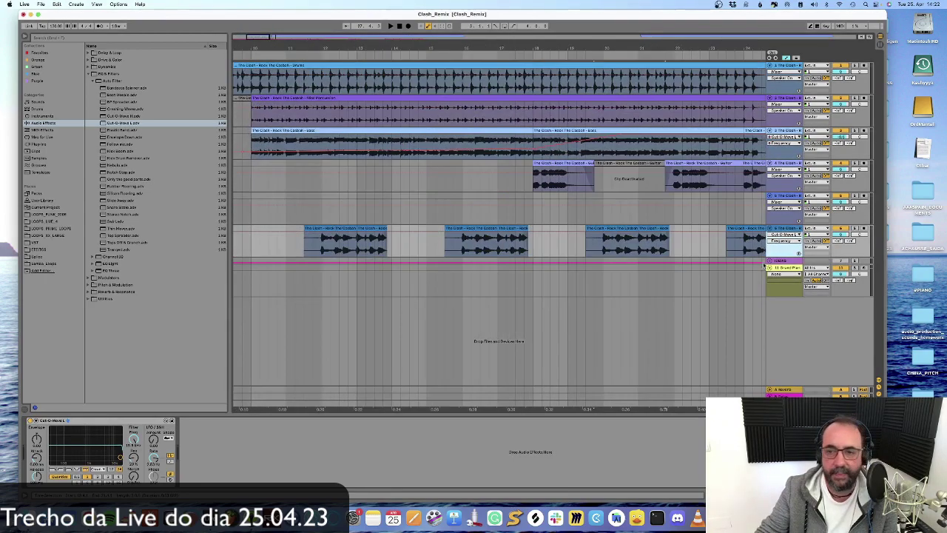
scroll(723, 275, "right", 5)
left_click_drag(724, 276, 669, 261)
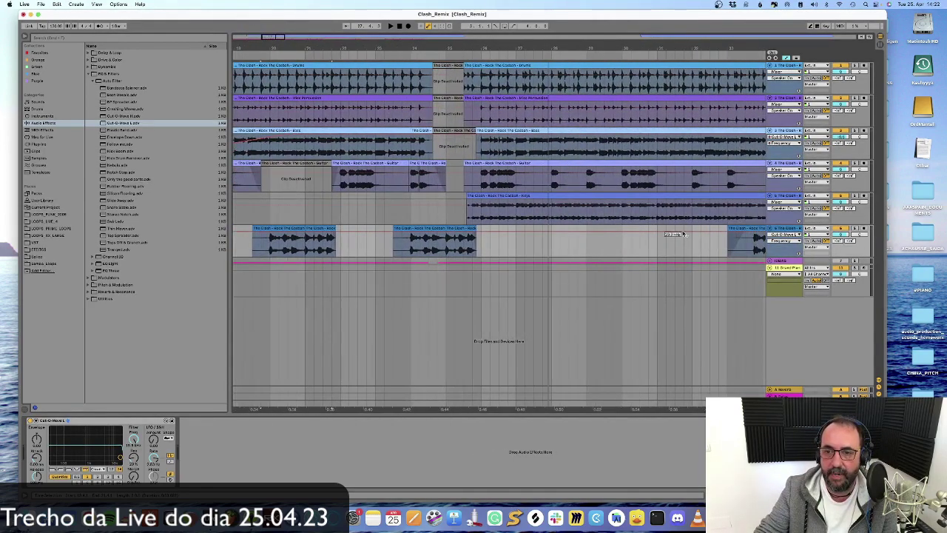
scroll(689, 233, "left", 5)
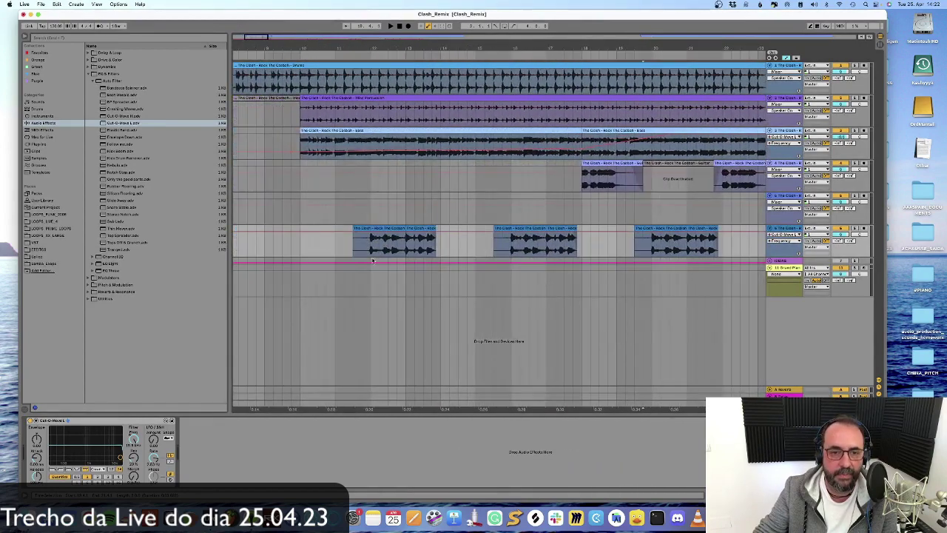
left_click_drag(334, 234, 344, 246)
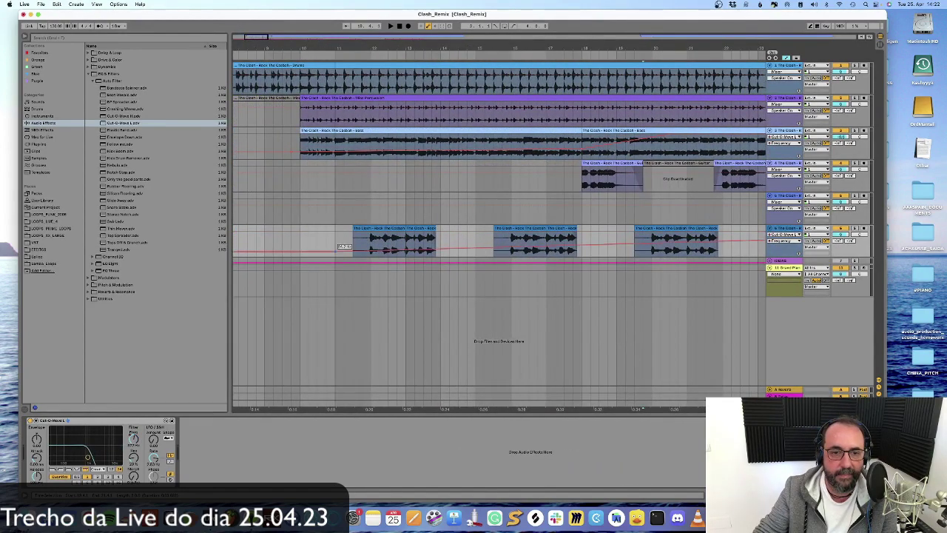
Step: Solo the Vocals track, play the filter sweep and slightly raise the starting breakpoint before the first vocal clip
left_click(855, 229)
key("space")
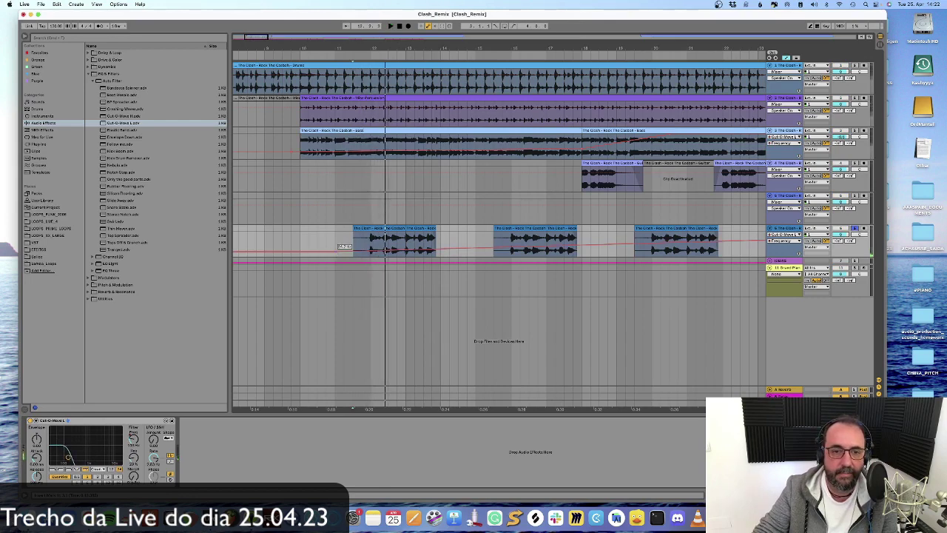
left_click_drag(336, 252, 335, 248)
key("space")
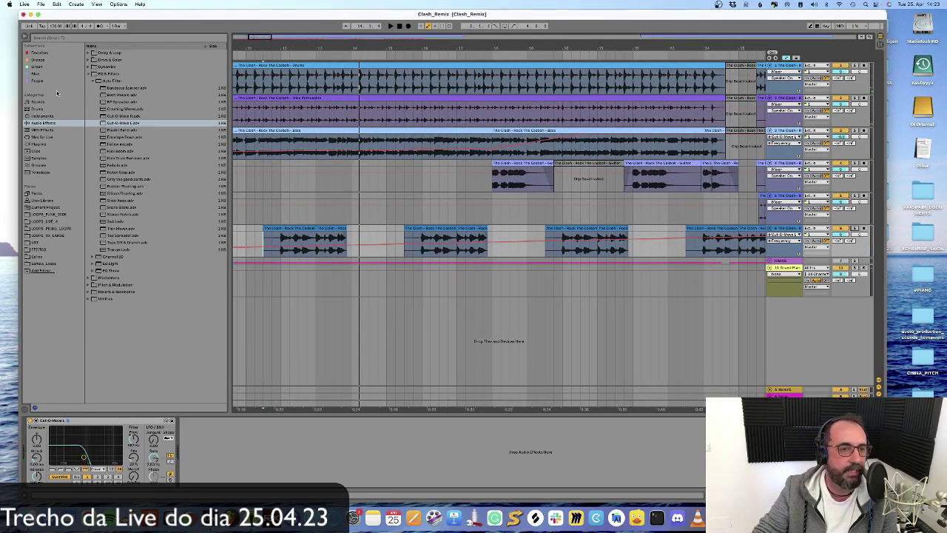
Step: Browse the Delay & Loop presets and add Echo's Delay Syndicate vintage delay after the Auto Filter on the Vocals track
left_click(89, 74)
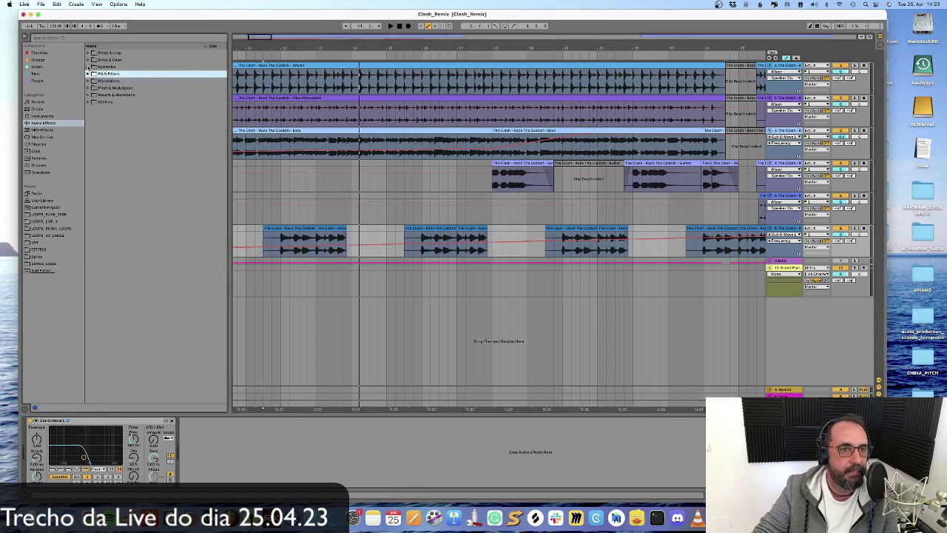
left_click(89, 53)
left_click(92, 74)
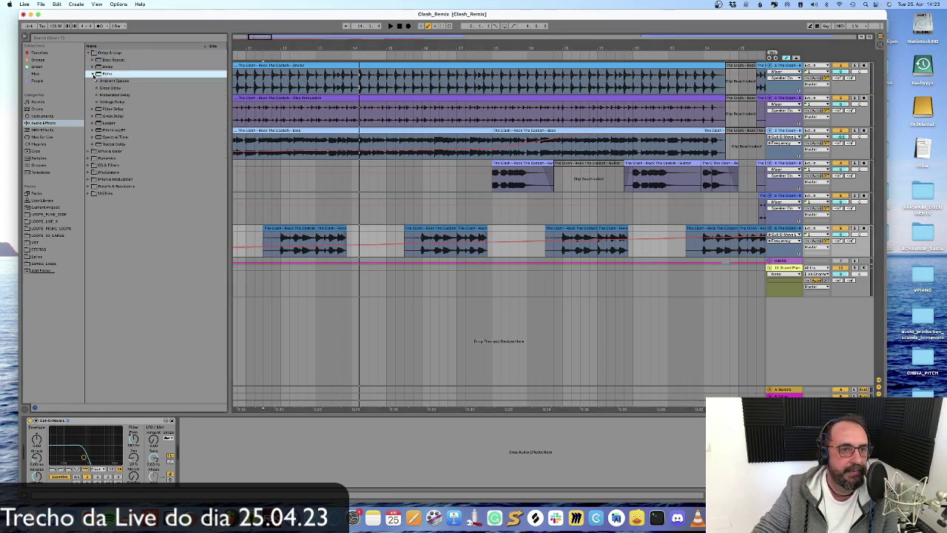
left_click(96, 88)
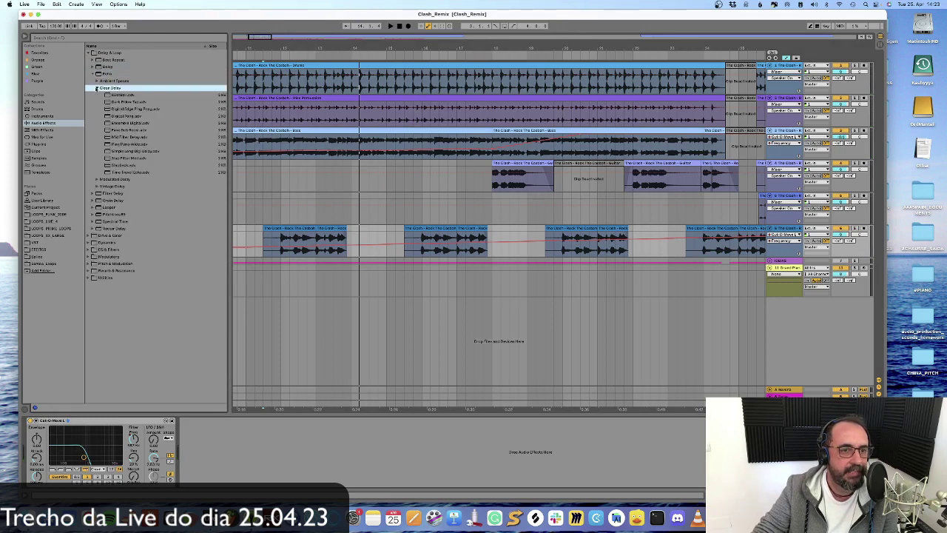
left_click(96, 88)
left_click(92, 67)
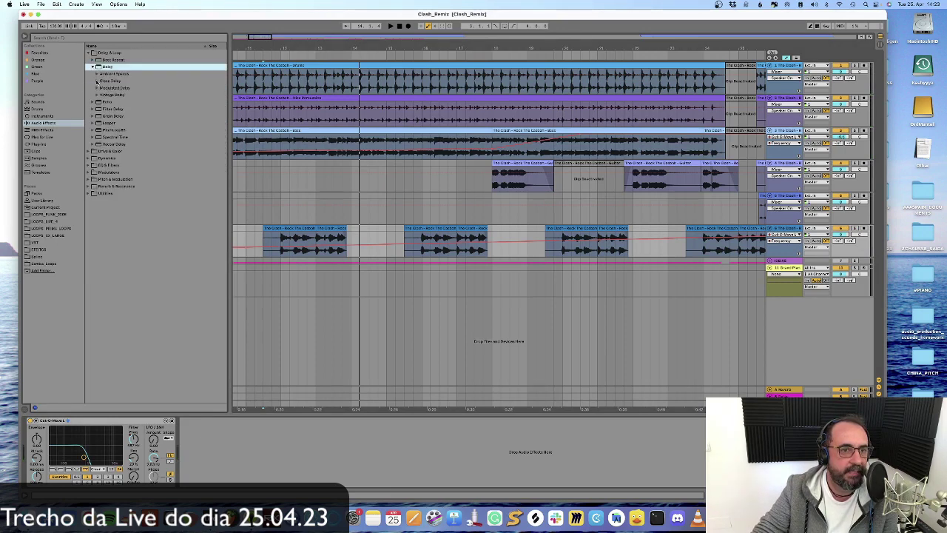
left_click(96, 81)
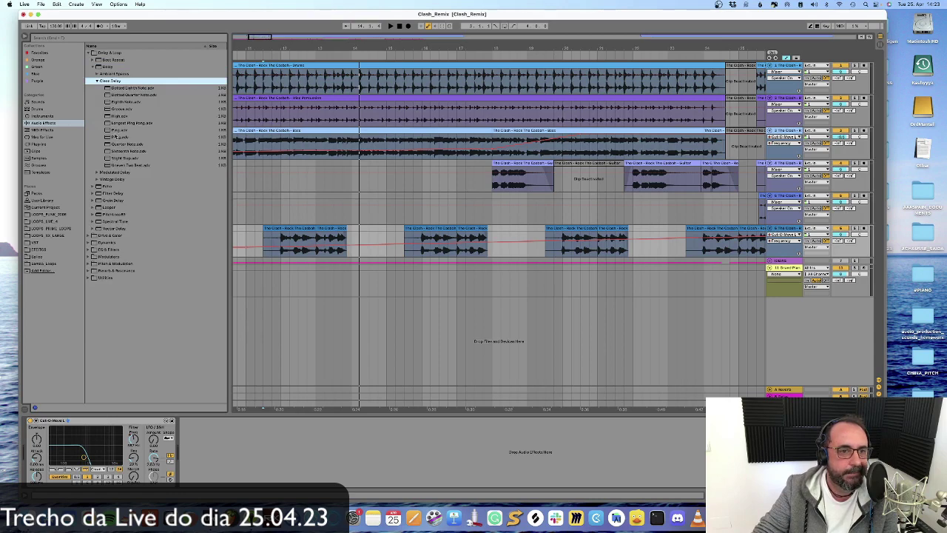
left_click(97, 179)
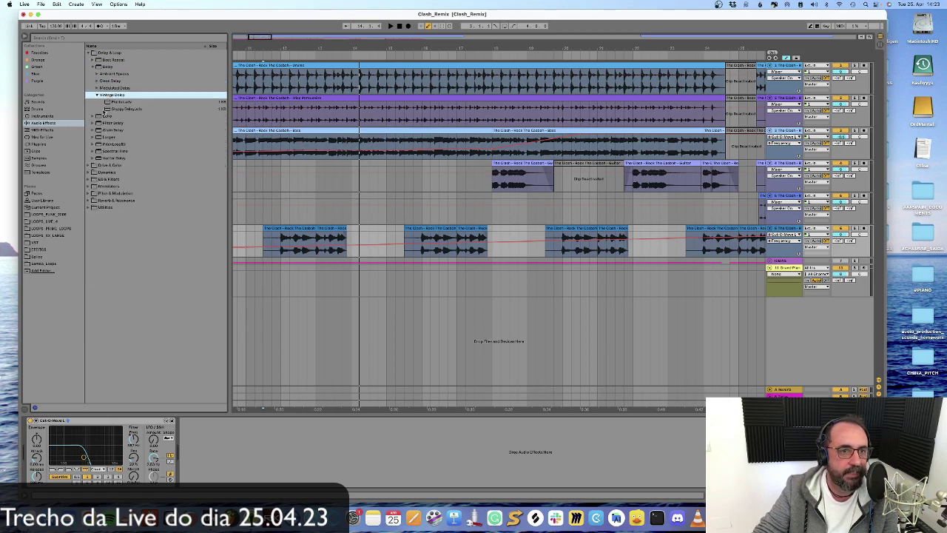
left_click(94, 116)
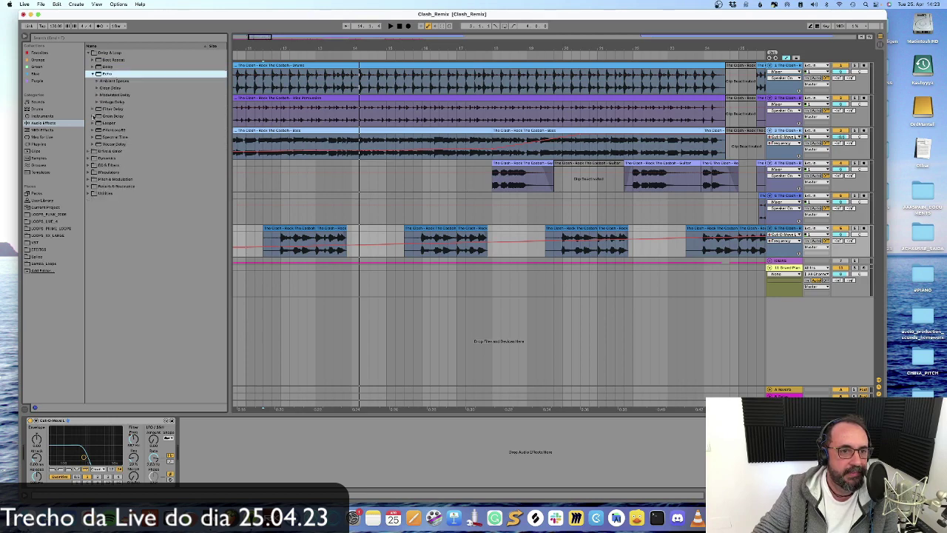
left_click(97, 102)
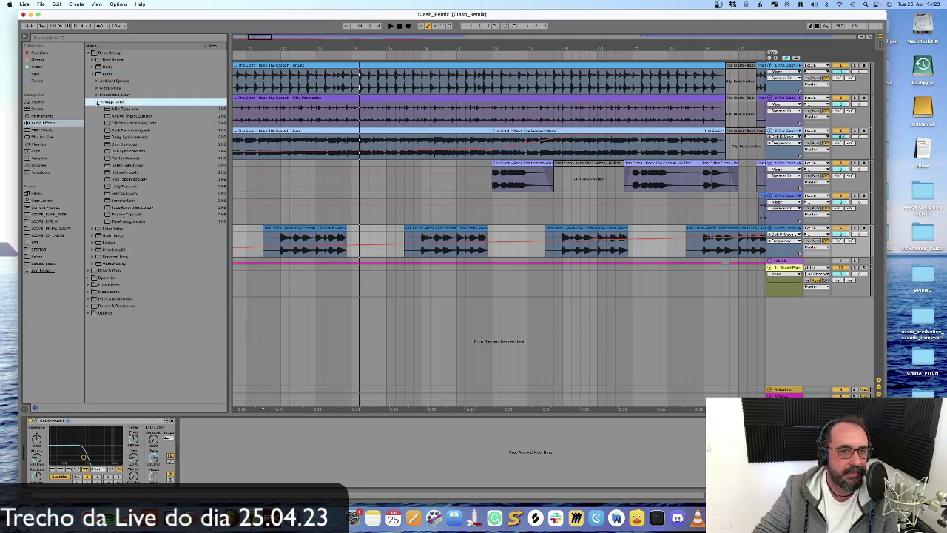
left_click_drag(137, 137, 339, 464)
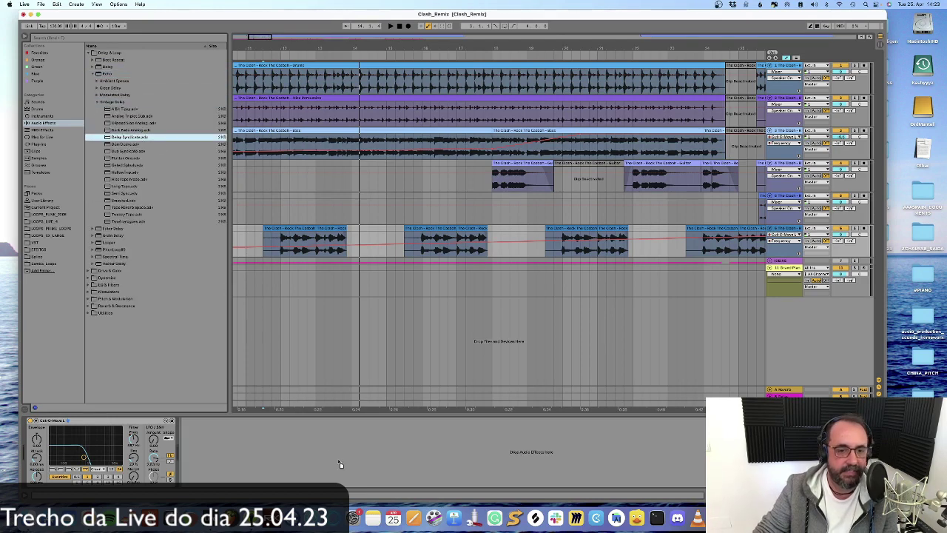
left_click_drag(319, 411, 314, 418)
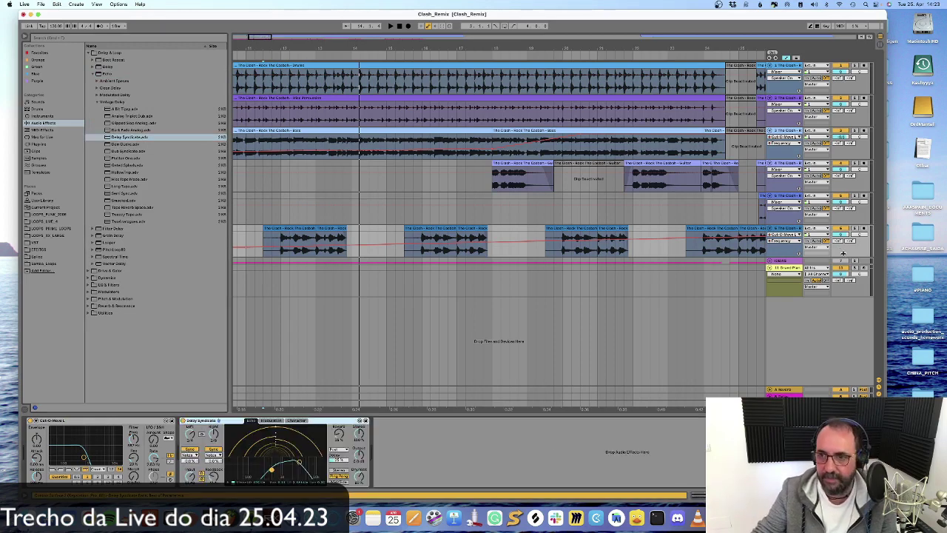
Step: Bypass the Vocals Auto Filter and play the delayed vocals soloed from the first phrase
left_click(492, 309)
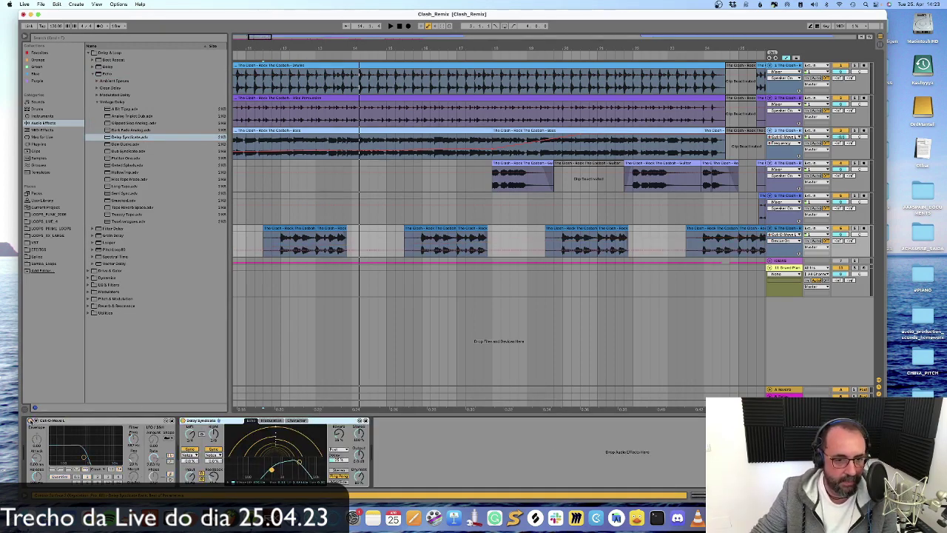
left_click(291, 222)
key("space")
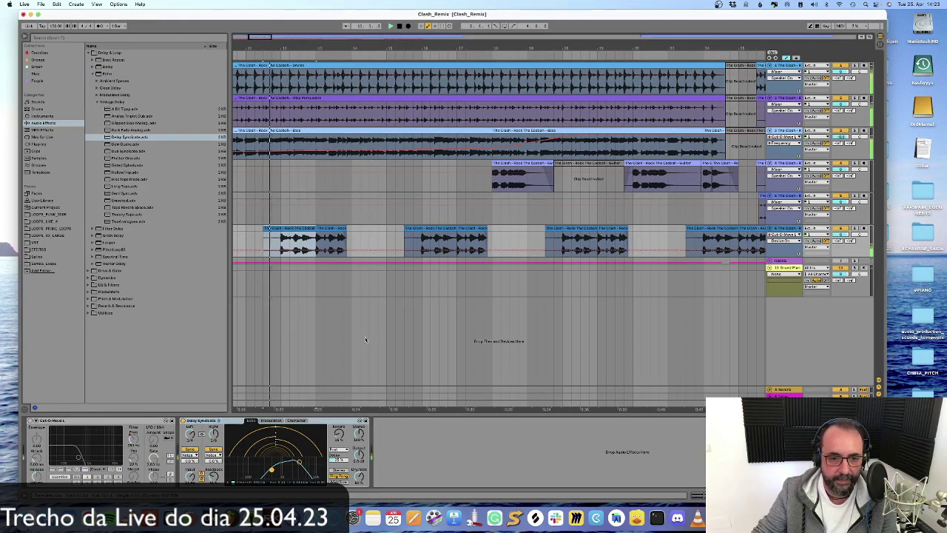
left_click(854, 227)
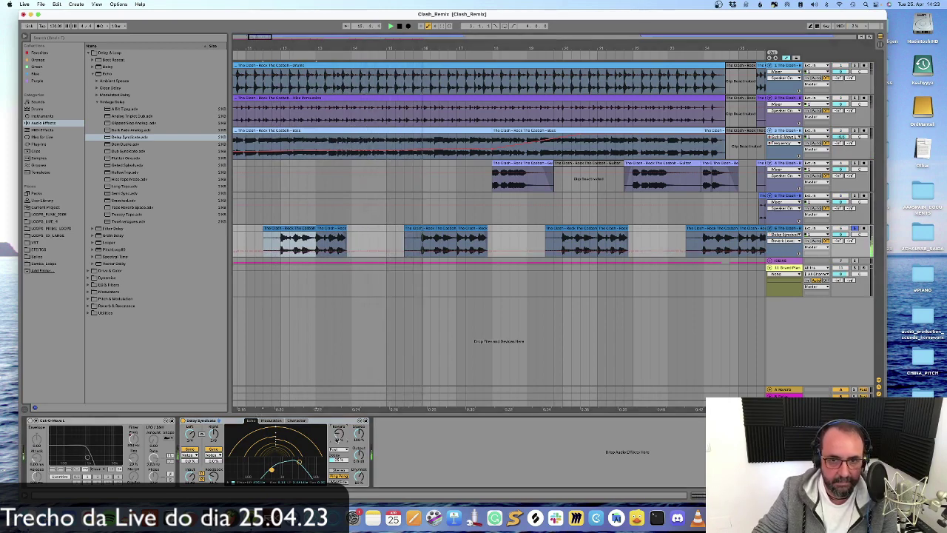
Step: Trim the starts of the first three vocal clips slightly later and hide the automation
left_click_drag(406, 231, 414, 236)
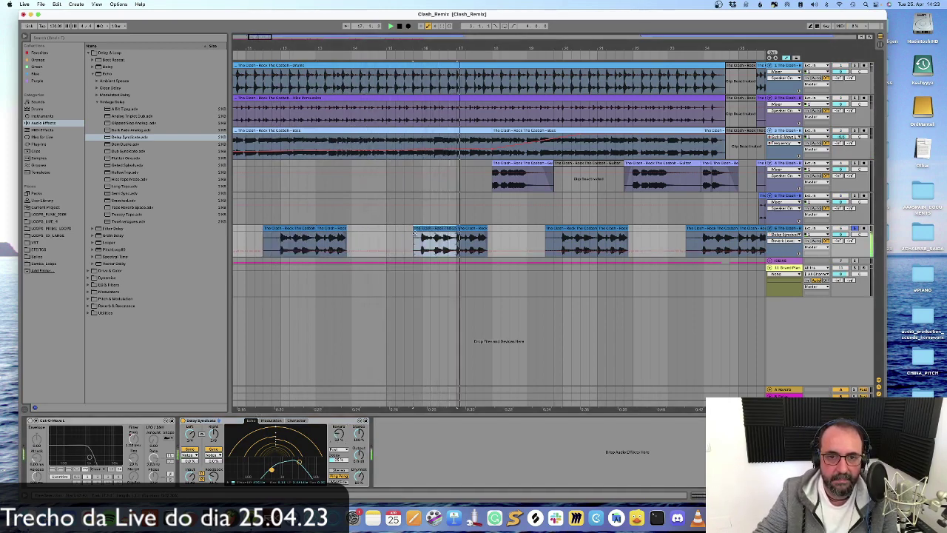
key("super+a")
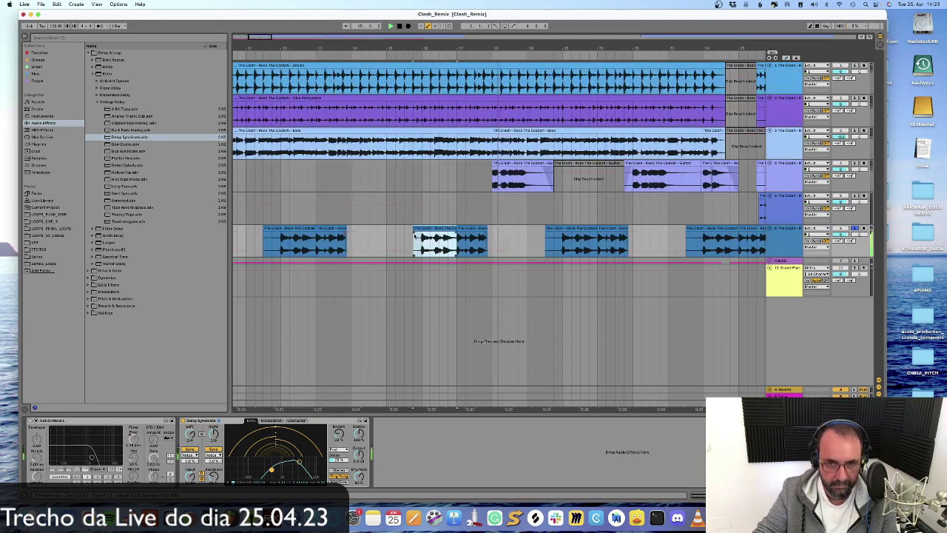
left_click_drag(264, 235, 279, 235)
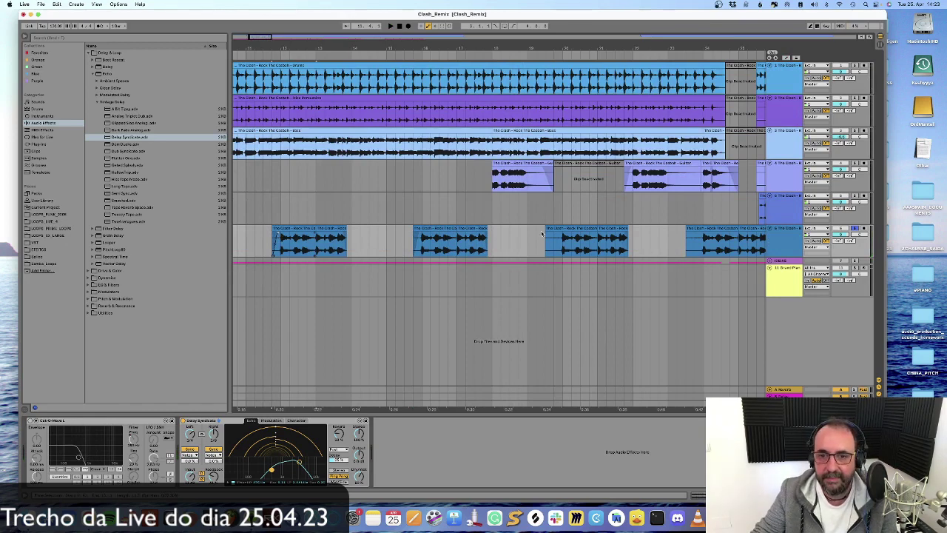
left_click_drag(546, 234, 555, 235)
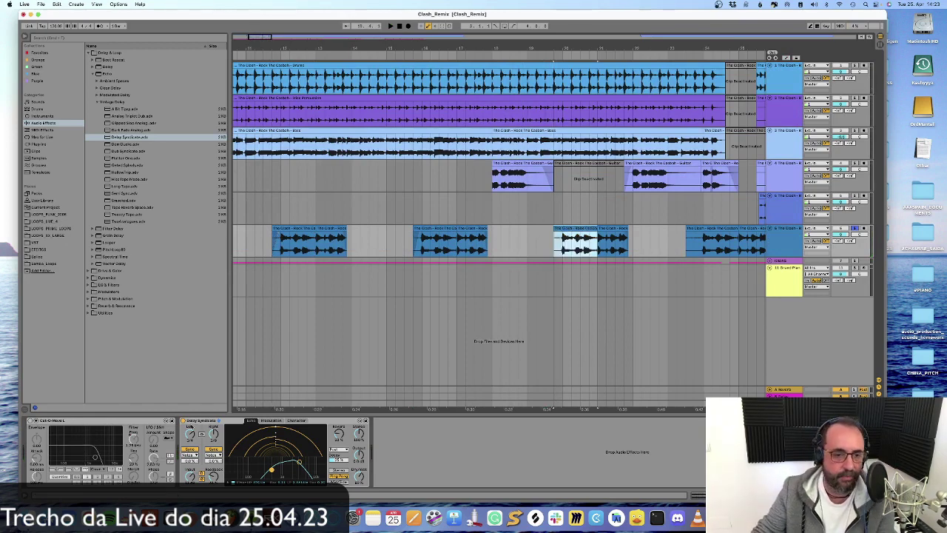
left_click(166, 421)
left_click(222, 423)
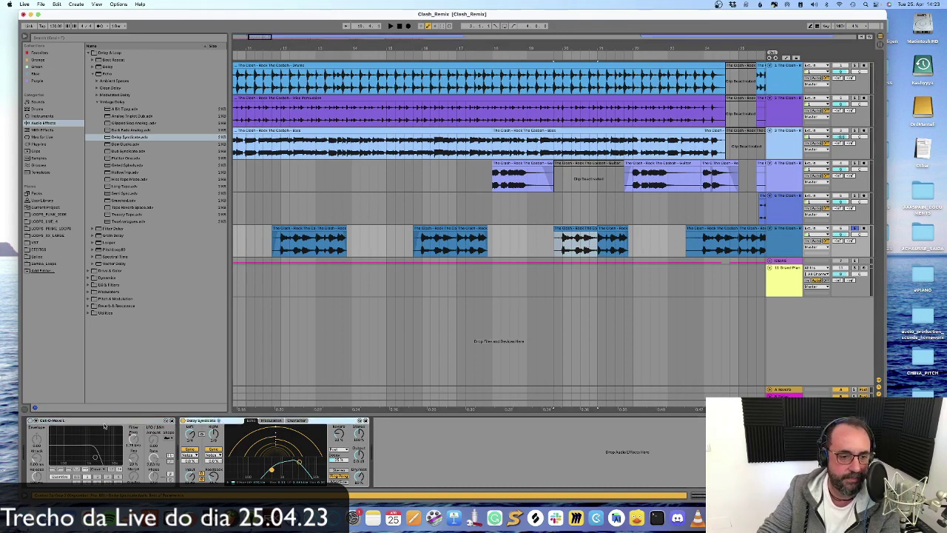
left_click(107, 425)
left_click(202, 423)
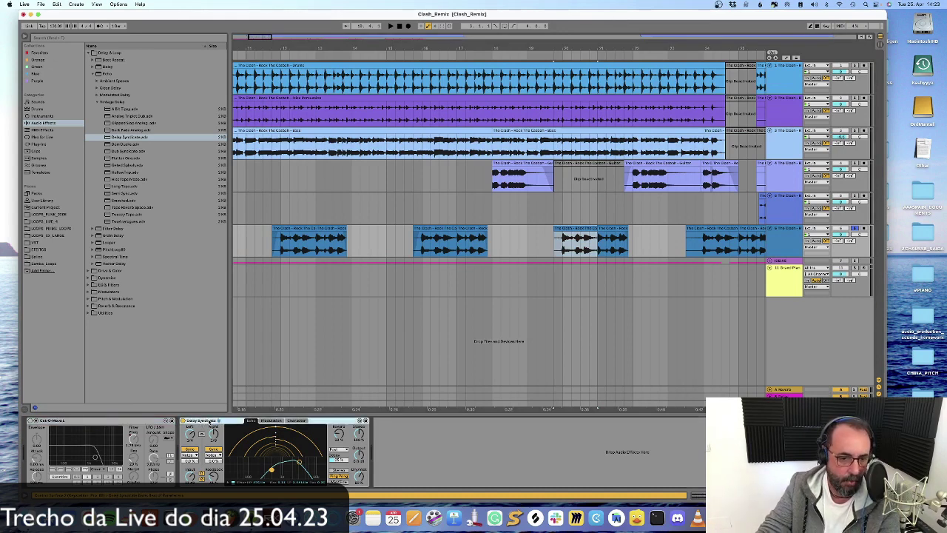
Step: Switch the Vocals Auto Filter back on and play the soloed vocals from the first trimmed clip
left_click(67, 422)
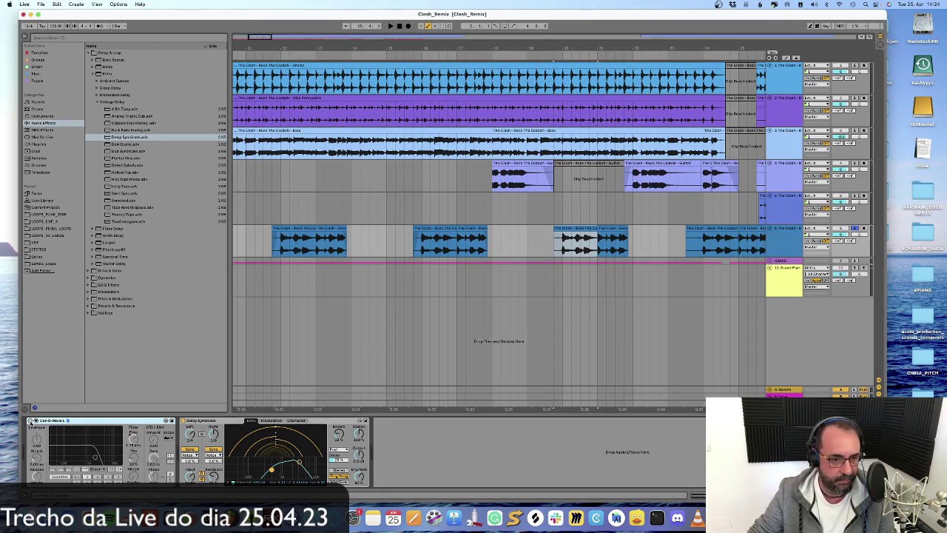
left_click(290, 228)
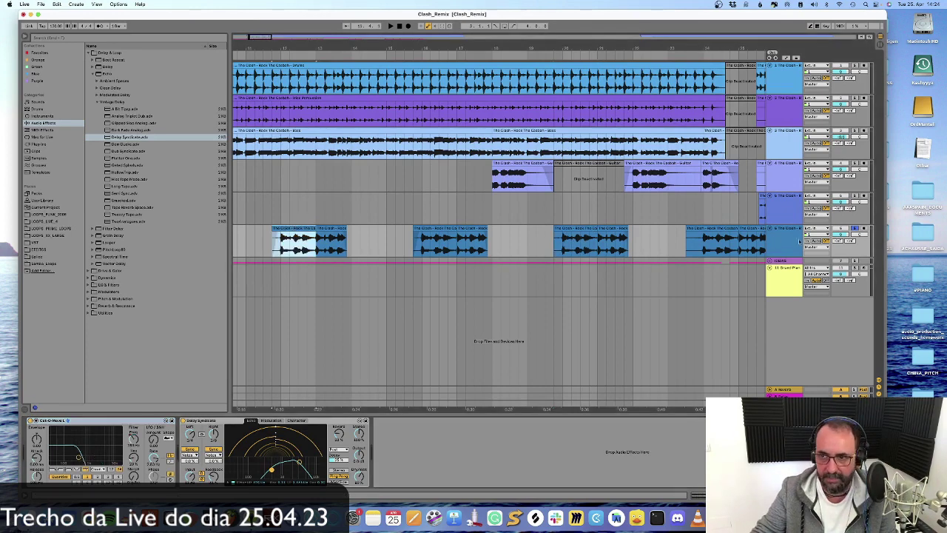
key("space")
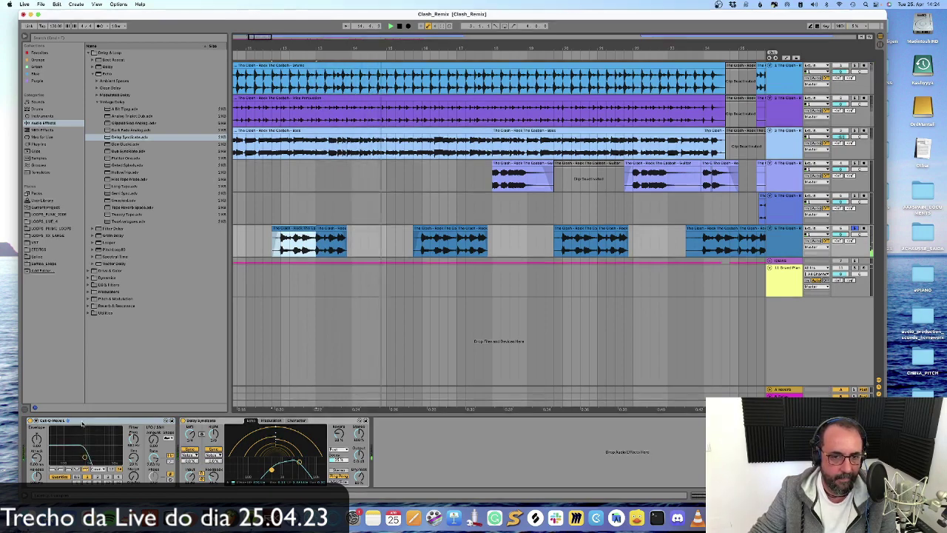
Step: Show the Auto Filter Frequency automation on Vocals again and play the soloed sweep from the third vocal clip onward
key("a")
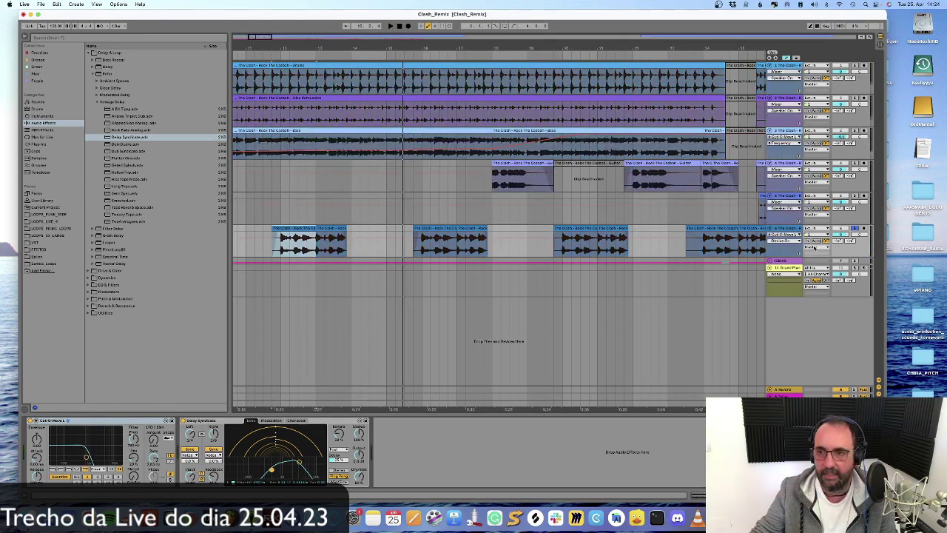
left_click(778, 240)
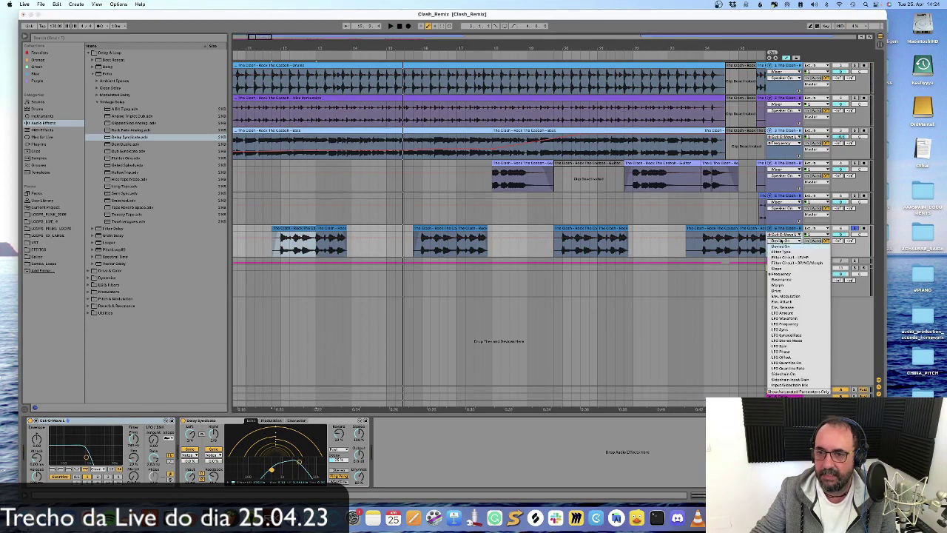
left_click(780, 273)
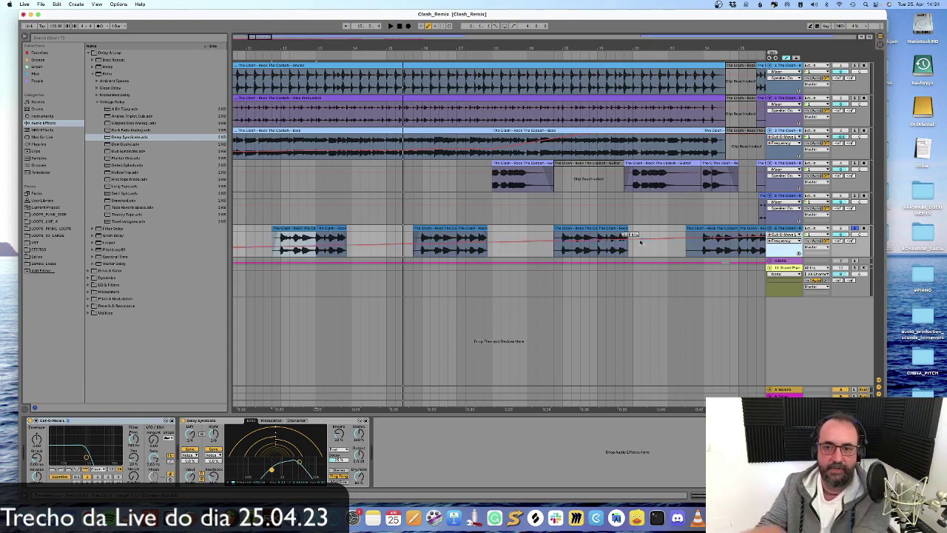
left_click(562, 254)
key("space")
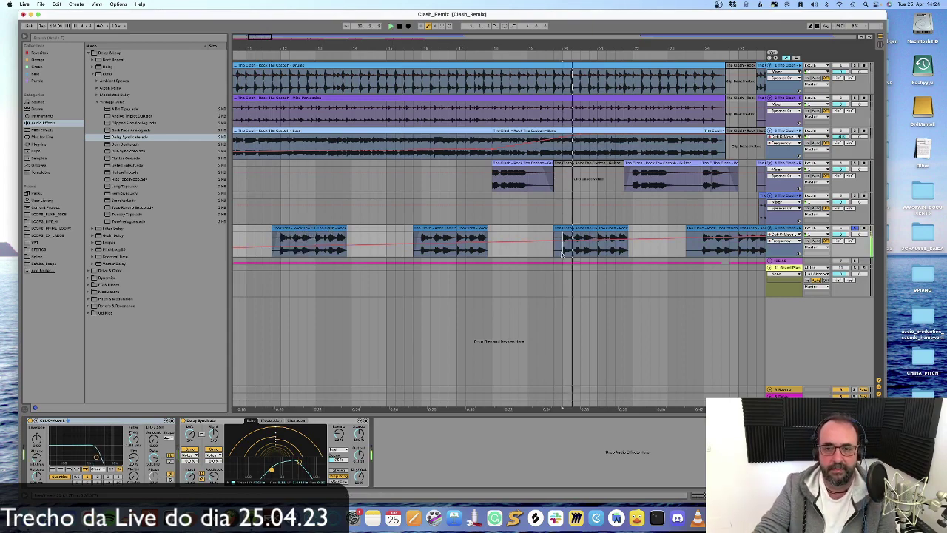
scroll(562, 254, "right", 4)
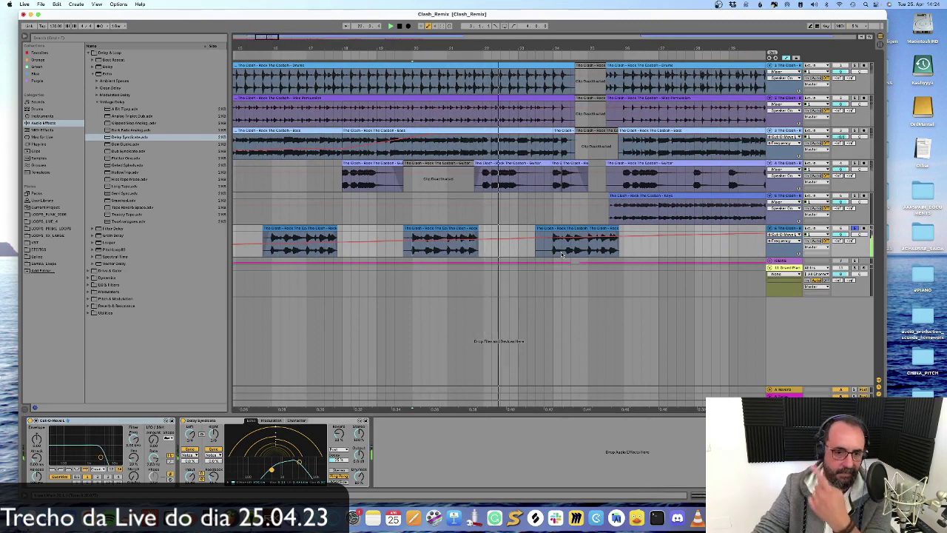
Step: Try the Vocals Auto Filter after the delay, play the soloed vocals from the third clip, and move the filter back before the delay
left_click_drag(85, 421, 385, 427)
left_click(413, 252)
key("space")
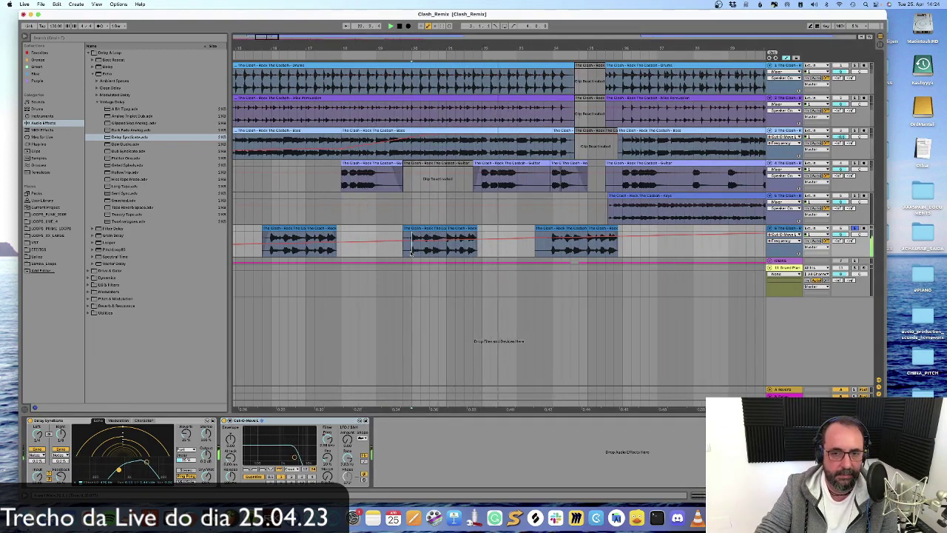
left_click_drag(248, 420, 45, 429)
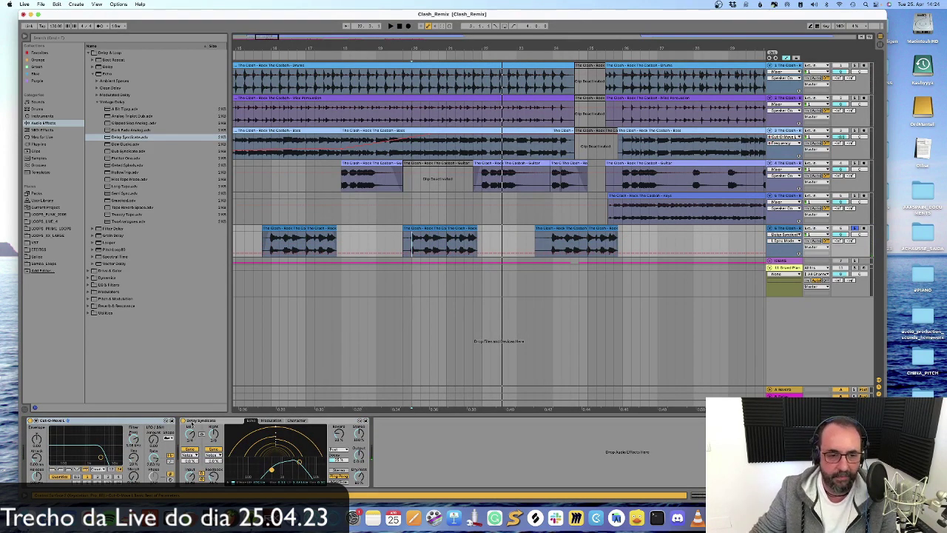
Step: Show the Vocals Auto Filter Frequency automation and shorten its sweep to end at the start of the fourth vocal clip
left_click(786, 235)
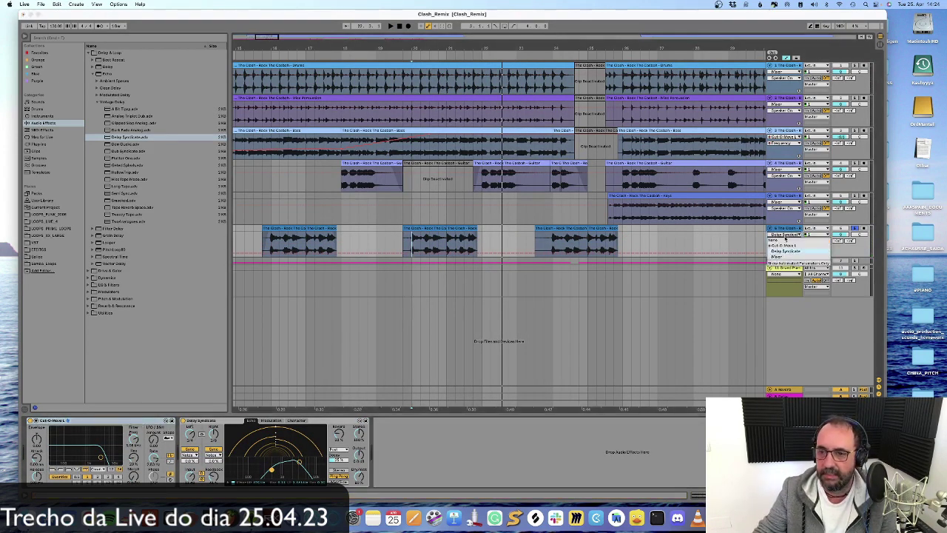
left_click(785, 245)
scroll(604, 228, "right", 1)
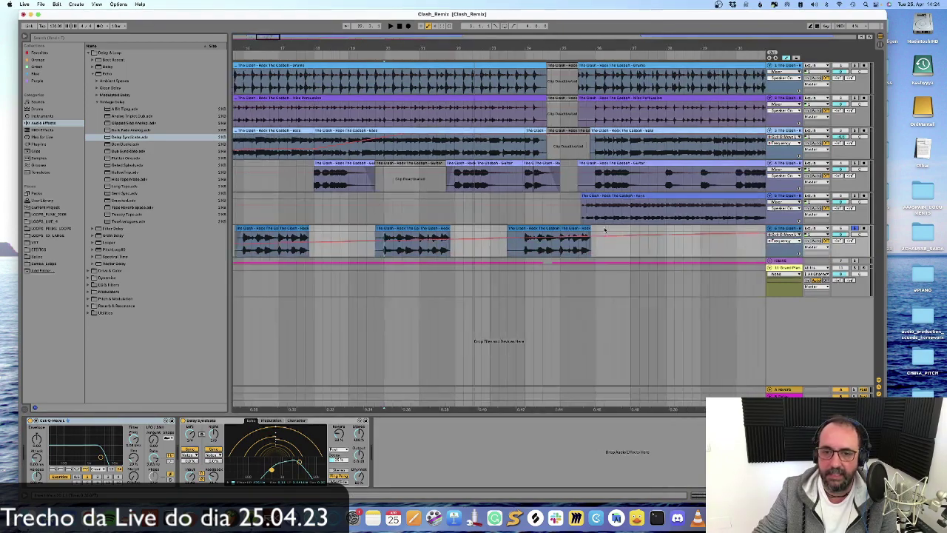
left_click_drag(619, 47, 619, 22)
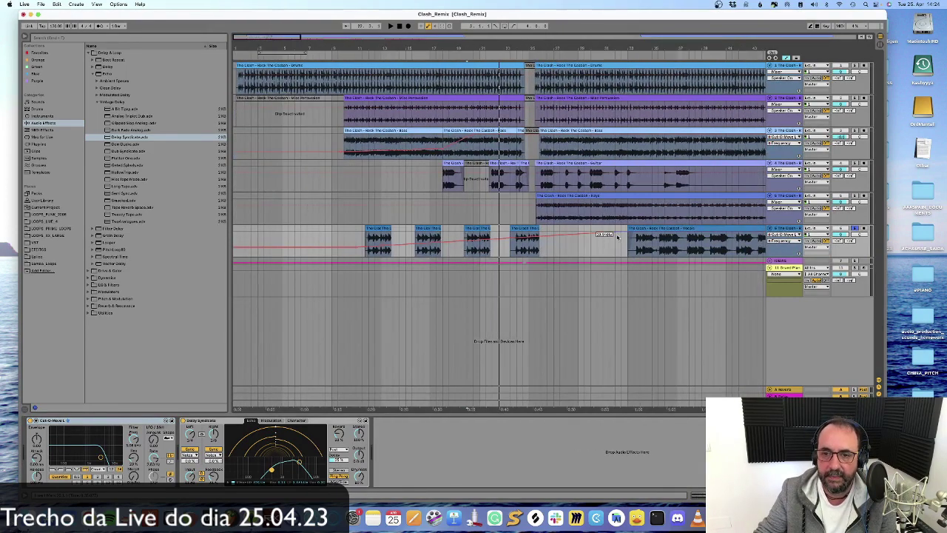
left_click_drag(613, 234, 512, 235)
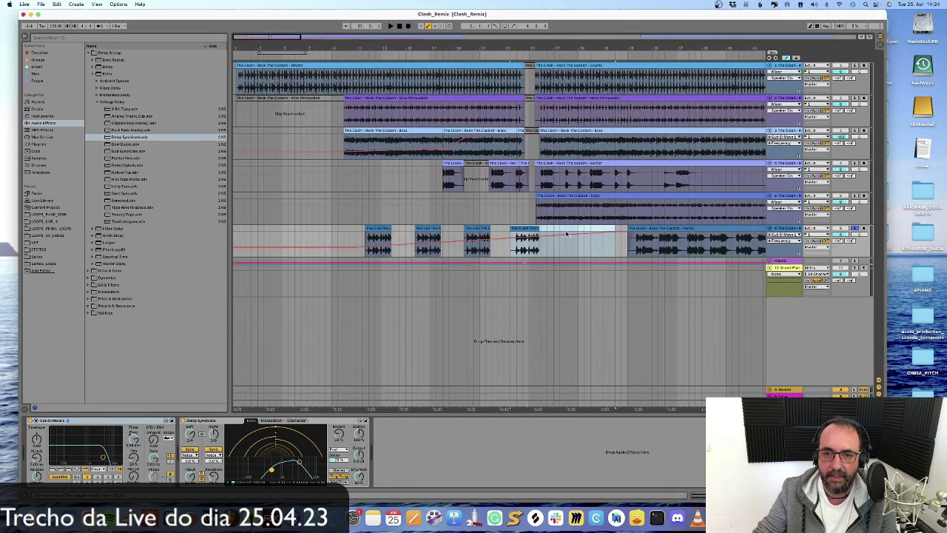
left_click(615, 235)
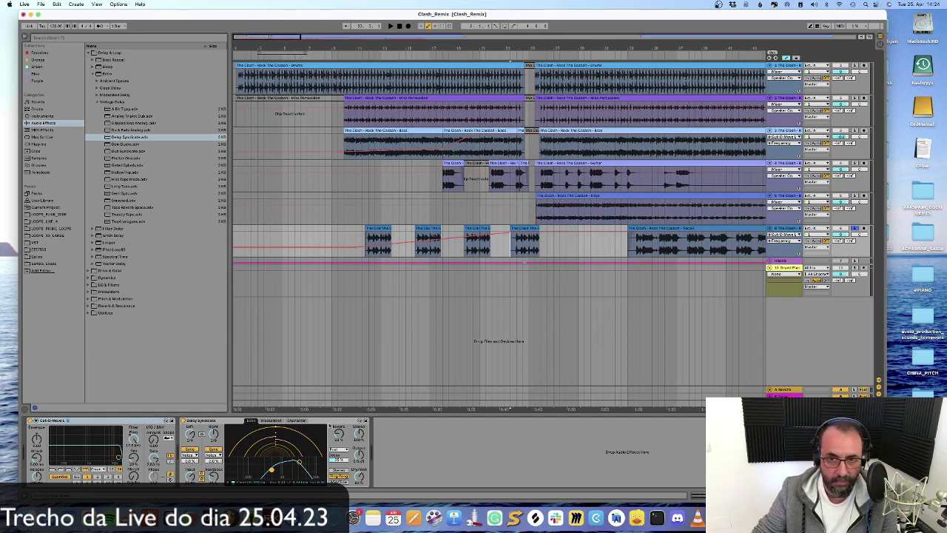
Step: Automate the Vocals delay's Device On to switch off at the fourth vocal clip, and play from just before the third clip
left_click(790, 235)
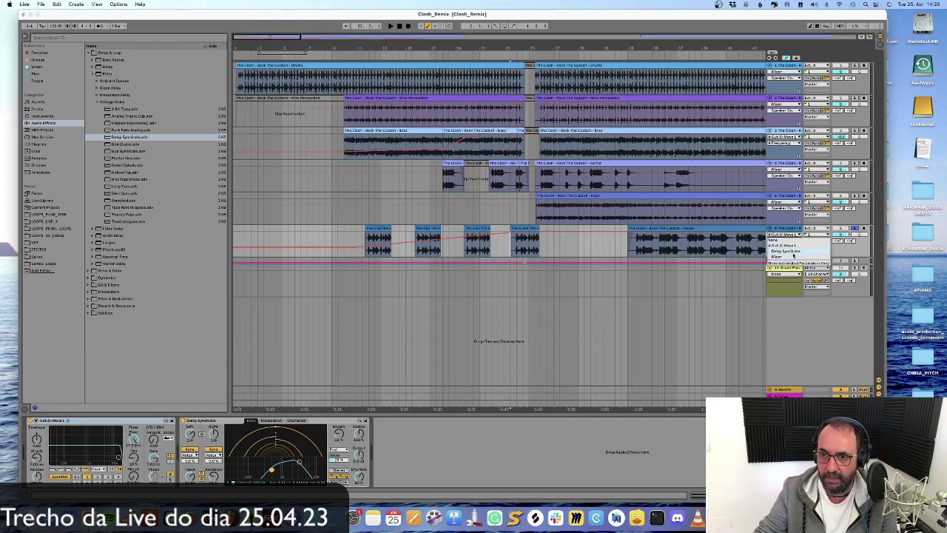
left_click(793, 253)
left_click(786, 241)
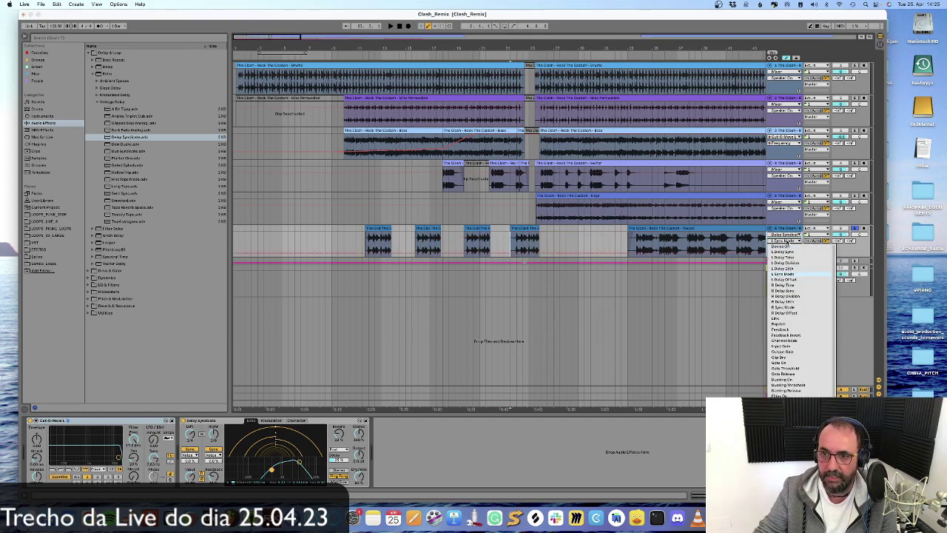
left_click(785, 247)
left_click(517, 243)
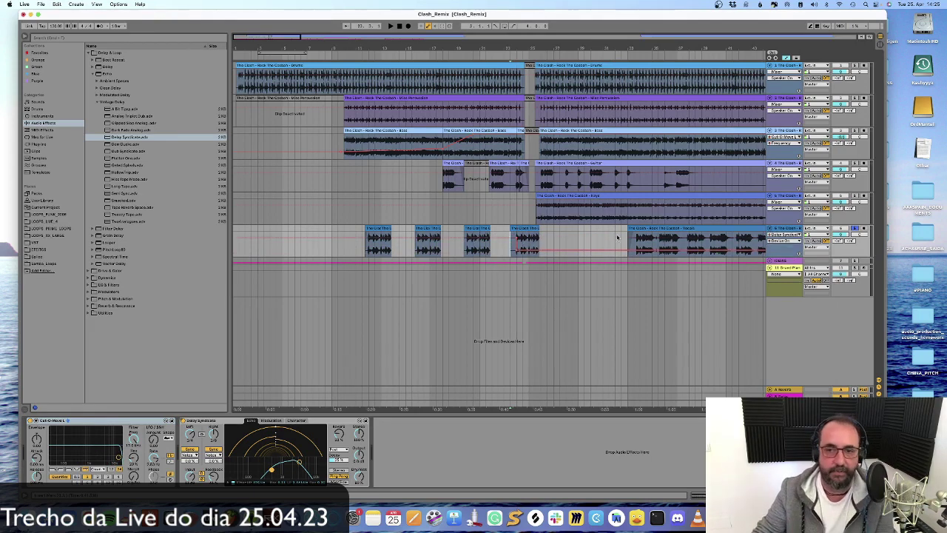
left_click(458, 252)
key("space")
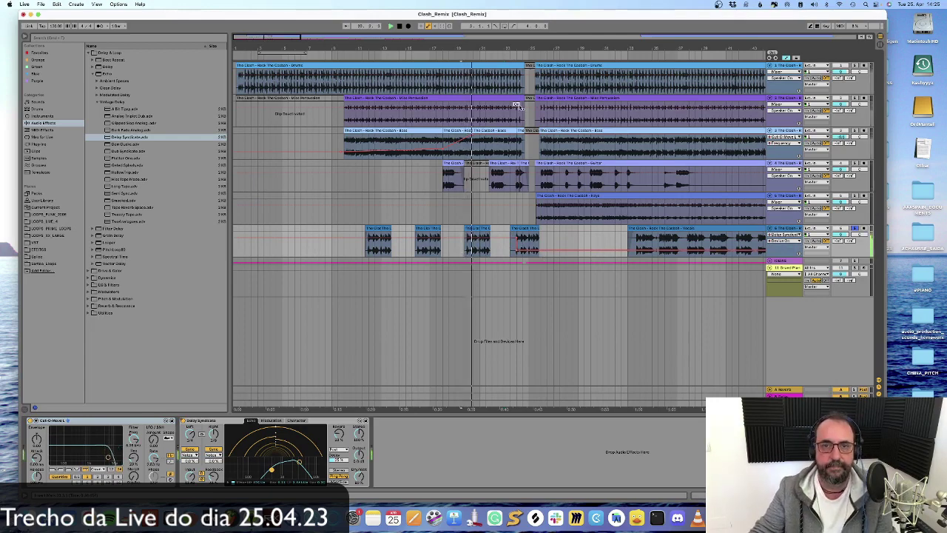
Step: Trim the start of the fourth vocal clip slightly later, with the automation hidden
scroll(465, 235, "up", 5)
key("a")
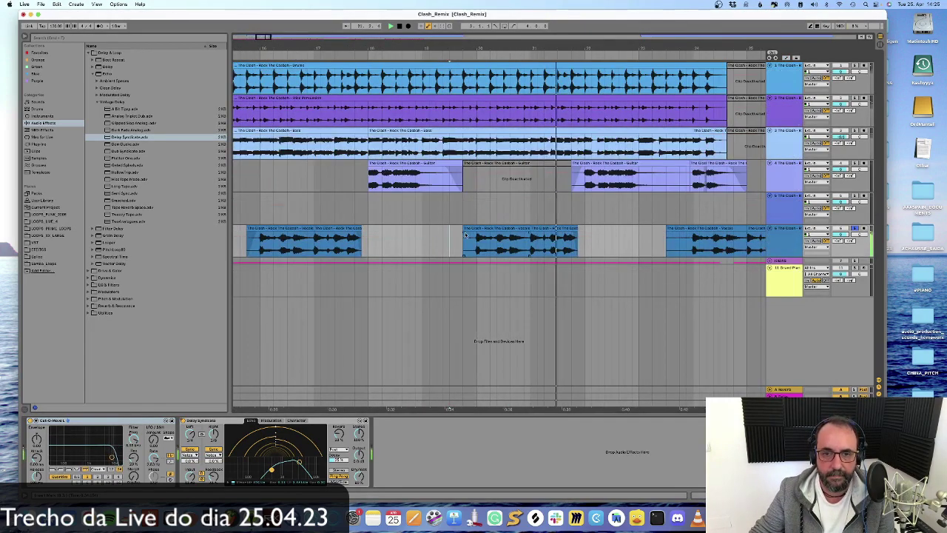
scroll(474, 236, "right", 5)
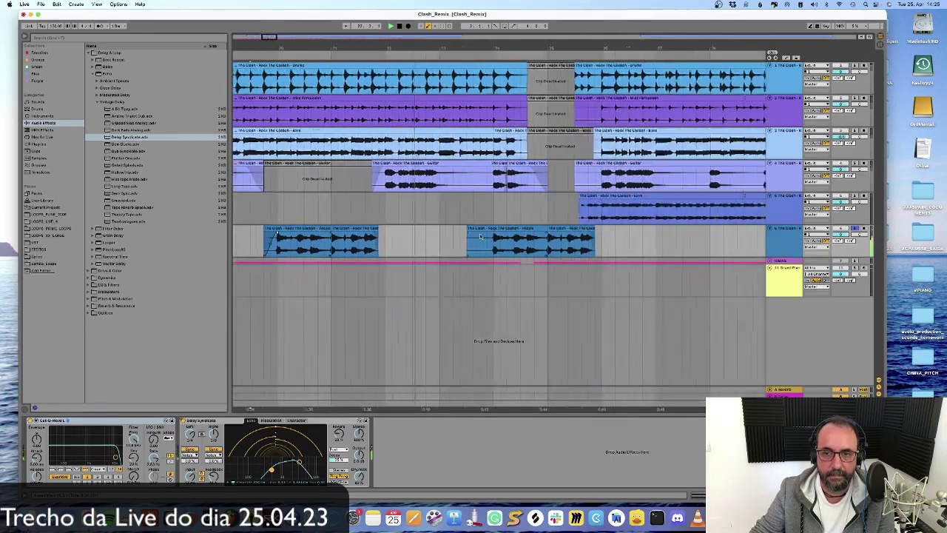
scroll(480, 236, "right", 3)
key("a")
key("a")
left_click_drag(360, 227, 381, 236)
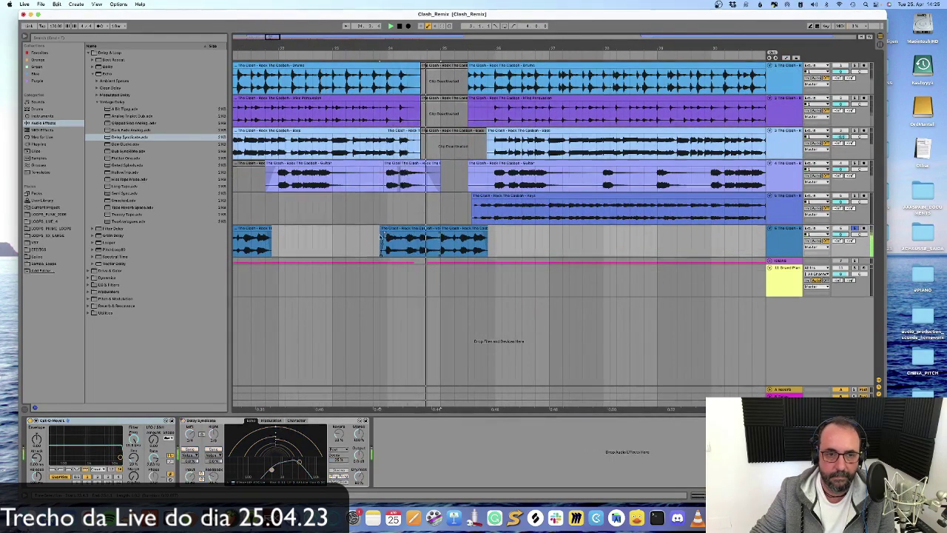
Step: Move the delay's switch-off point into the gap after the fourth vocal clip and play from just before that clip
left_click_drag(365, 50, 365, 46)
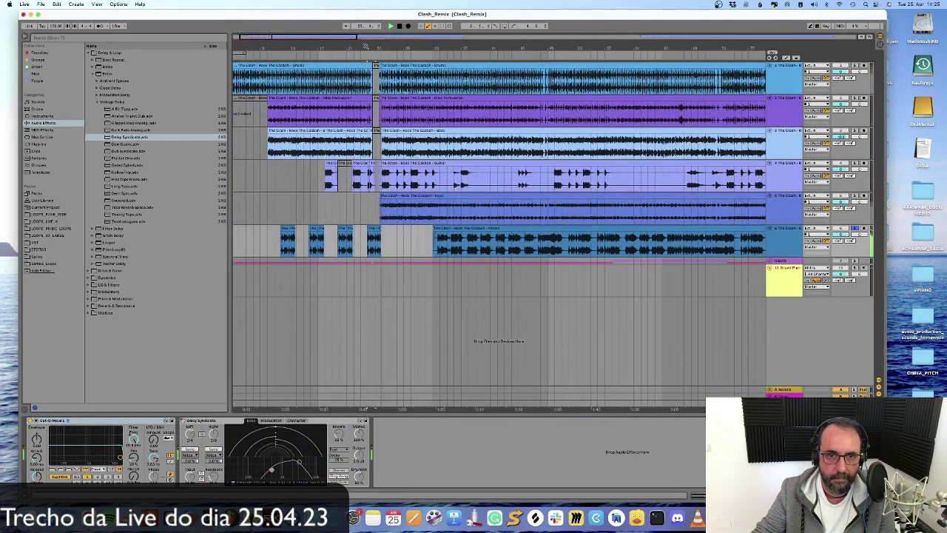
key("a")
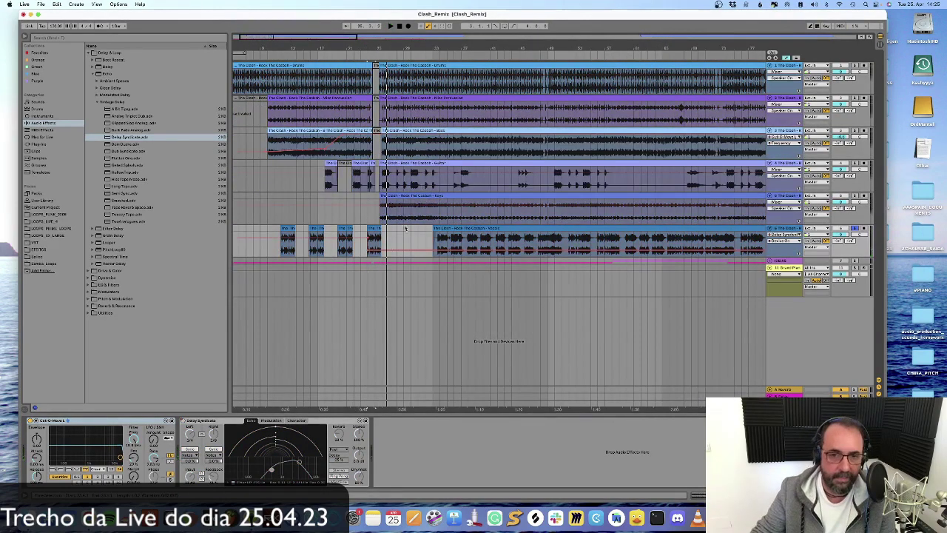
left_click_drag(368, 249, 411, 250)
left_click(363, 251)
key("space")
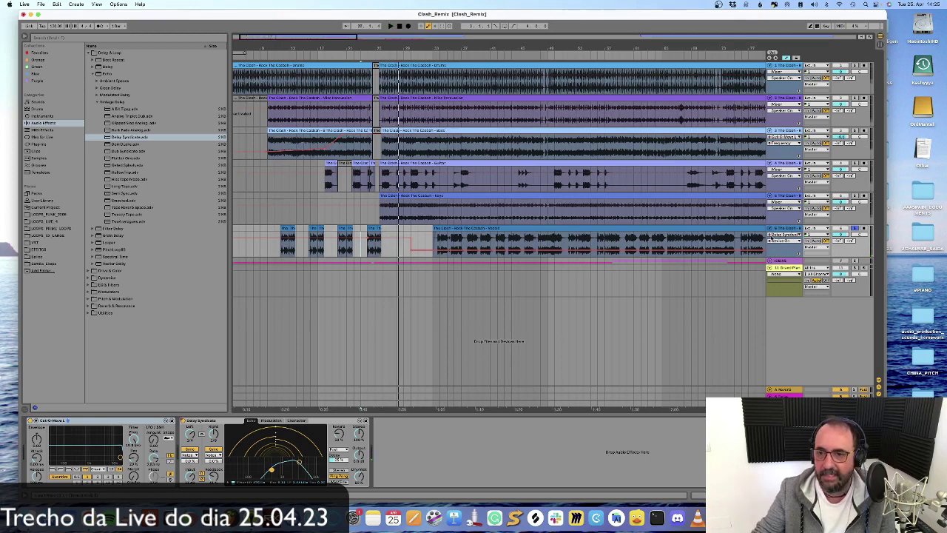
Step: Try a Dry/Wet automation on the Vocals delay that peaks at the fourth clip's end and falls across the gap, and play it
left_click(782, 241)
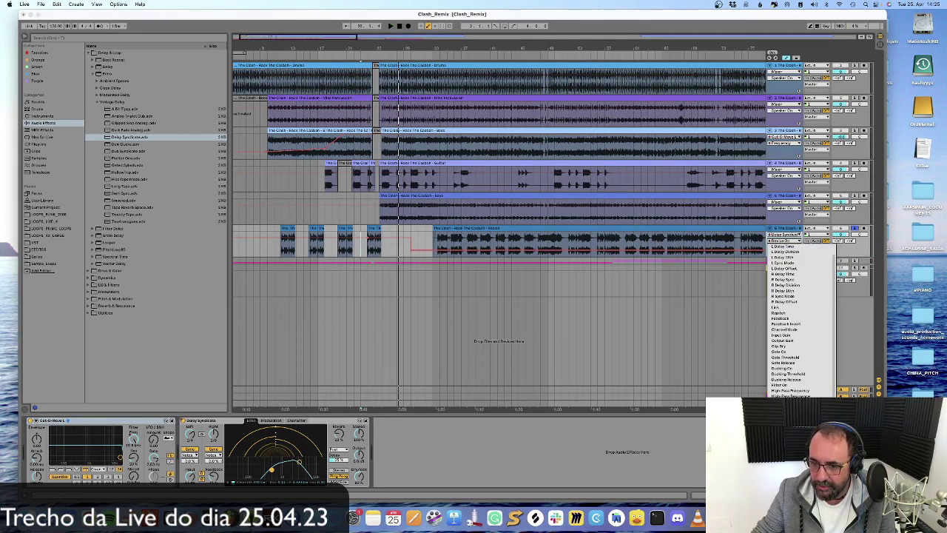
left_click(365, 471)
left_click(362, 481)
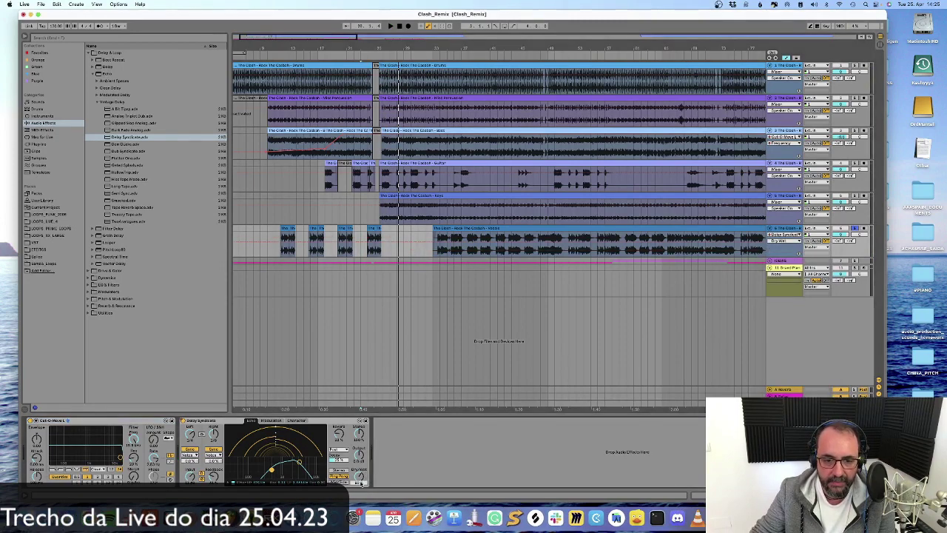
left_click(786, 241)
left_click(786, 242)
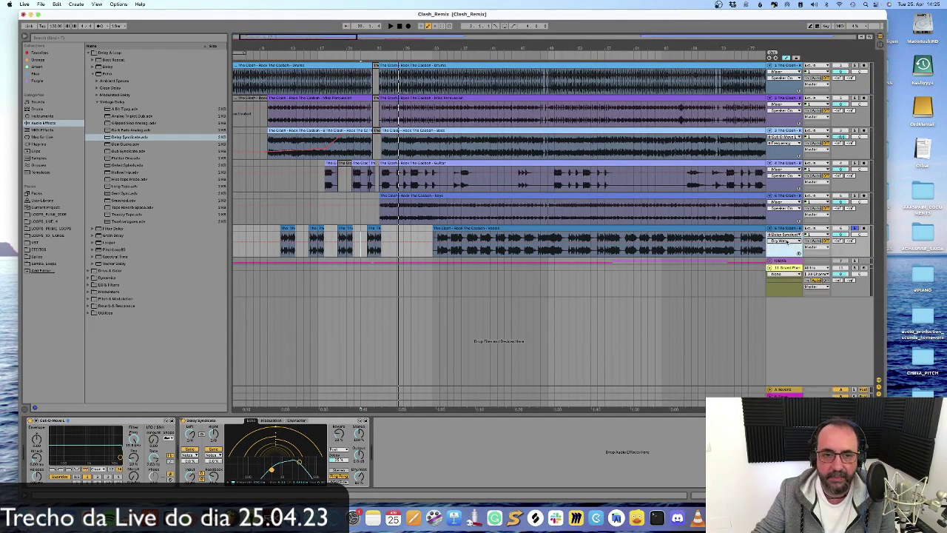
left_click_drag(363, 50, 364, 118)
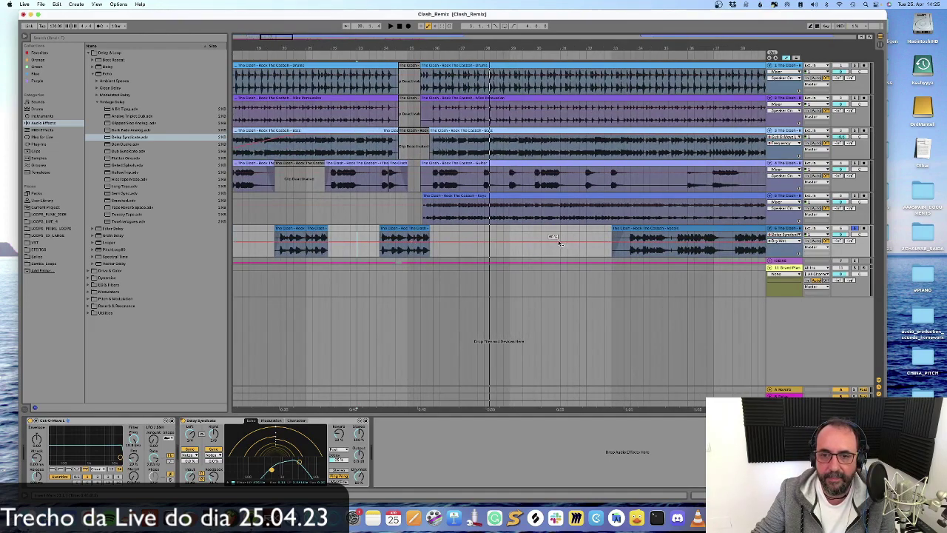
left_click_drag(424, 242, 428, 234)
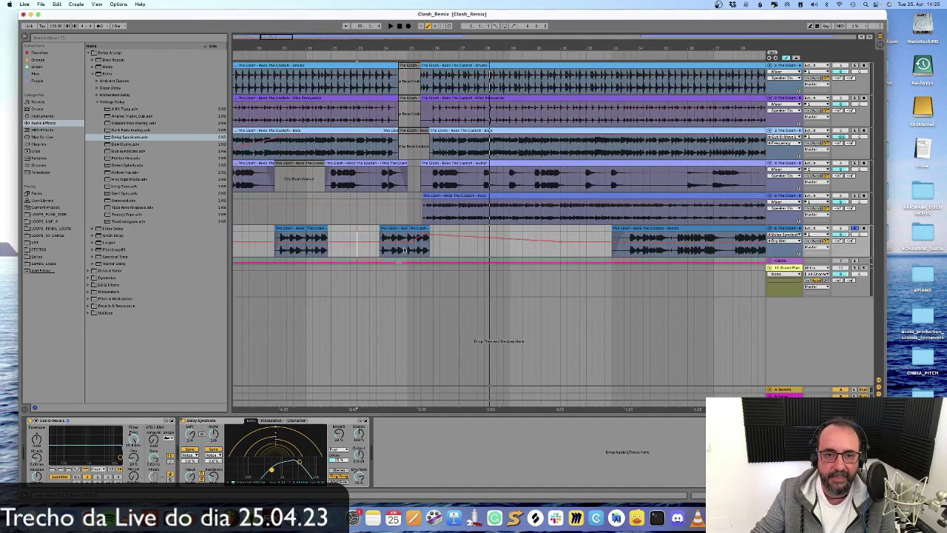
left_click(396, 250)
key("space")
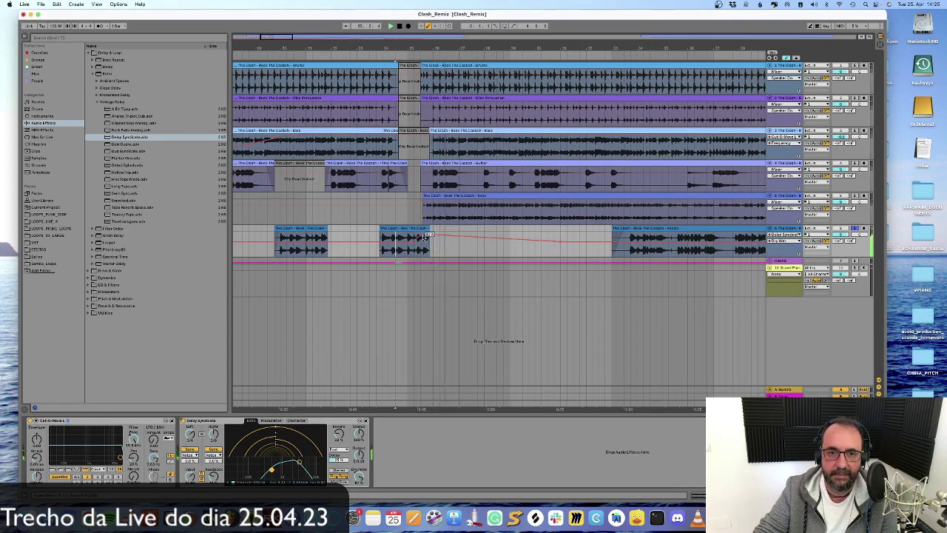
key("space")
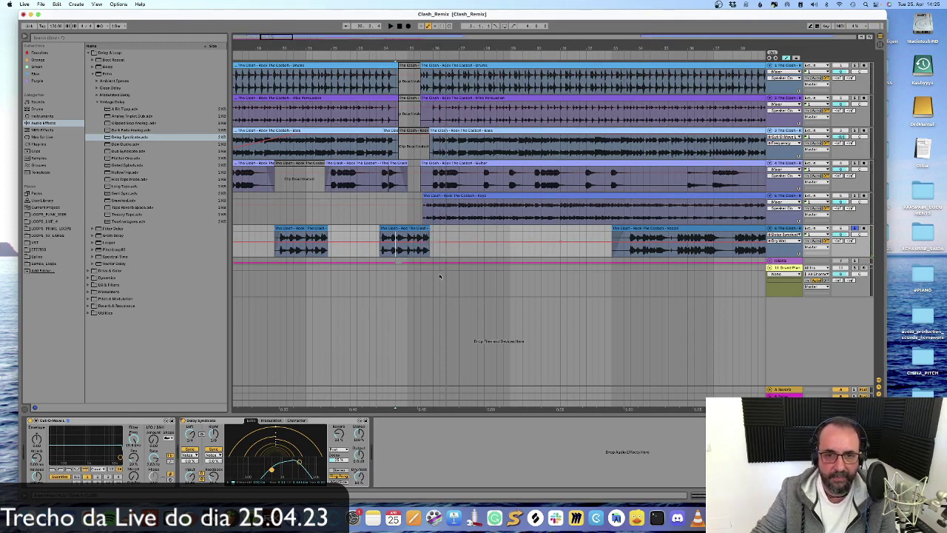
Step: Play the soloed vocals from just before the fourth clip and turn off the Vocals solo
left_click(361, 484)
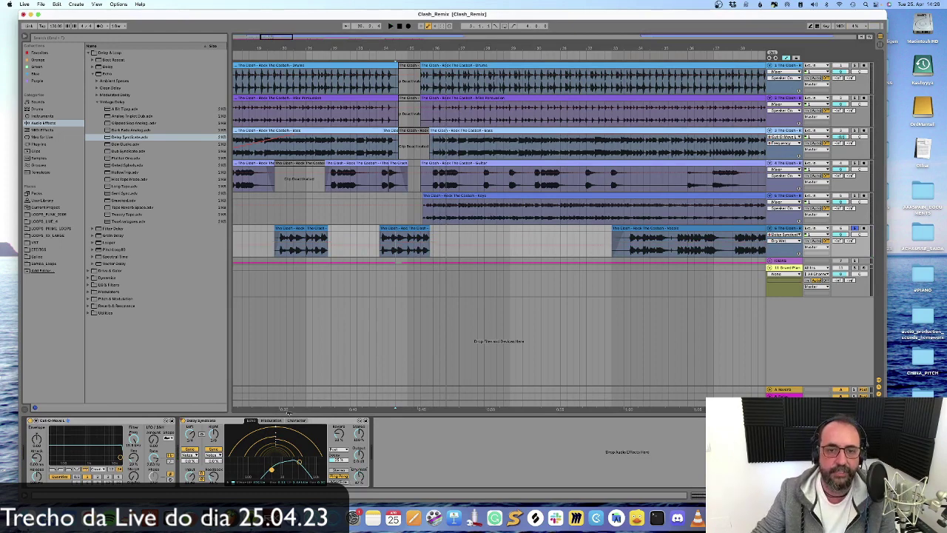
left_click(378, 242)
key("space")
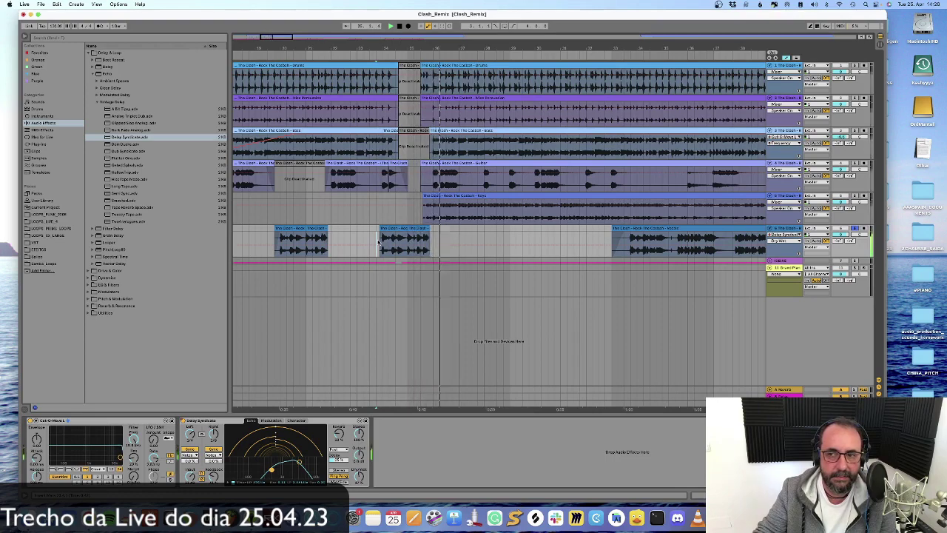
left_click(854, 230)
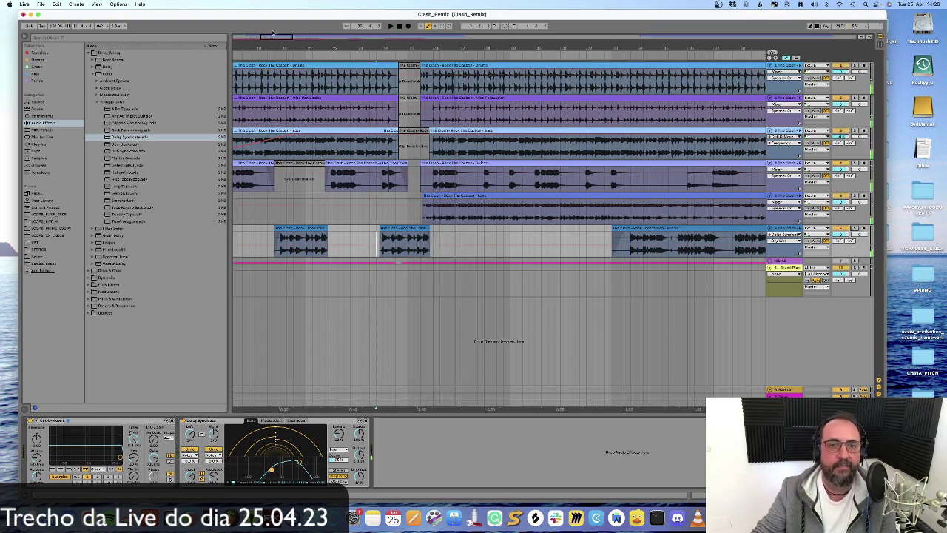
Step: Play the full mix from the start of the arrangement and check the Bass Auto Filter automation
left_click_drag(333, 46, 333, 15)
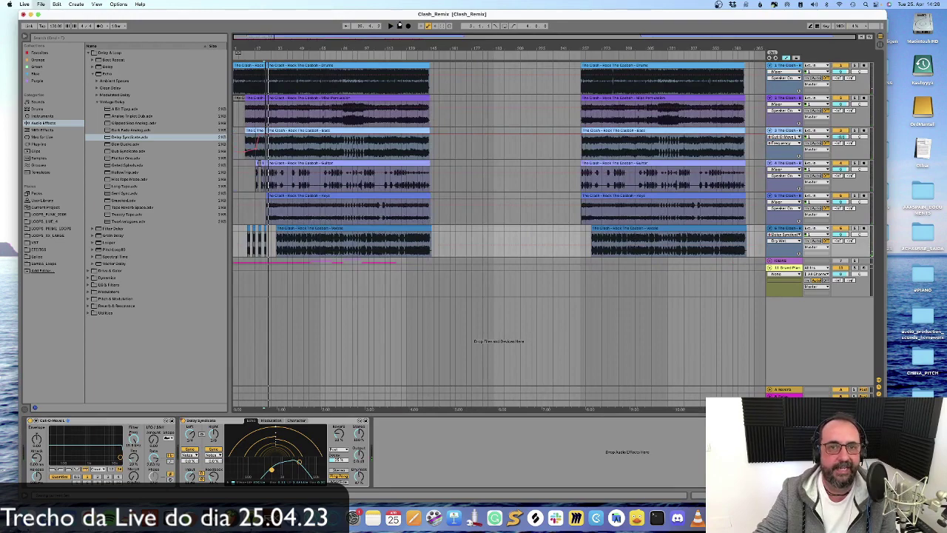
left_click(400, 26)
scroll(238, 132, "up", 5)
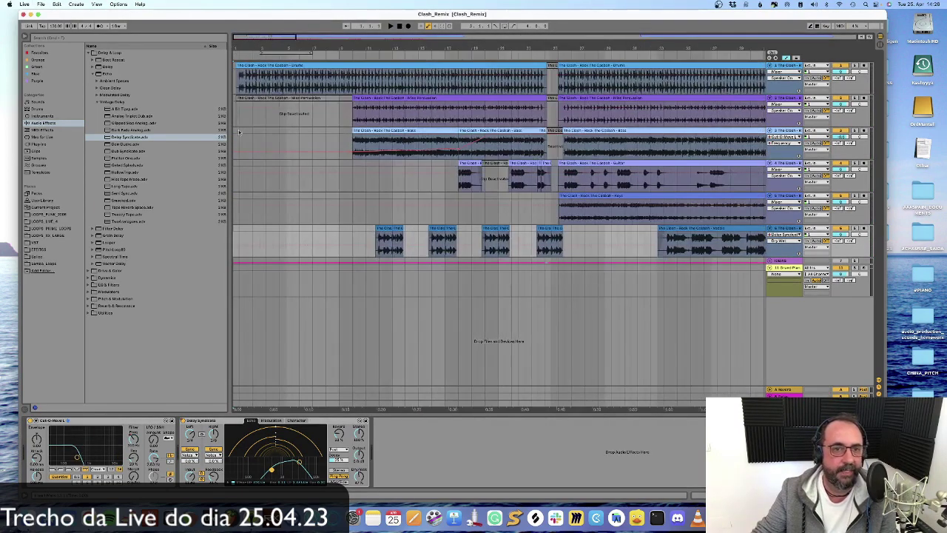
left_click(239, 88)
key("space")
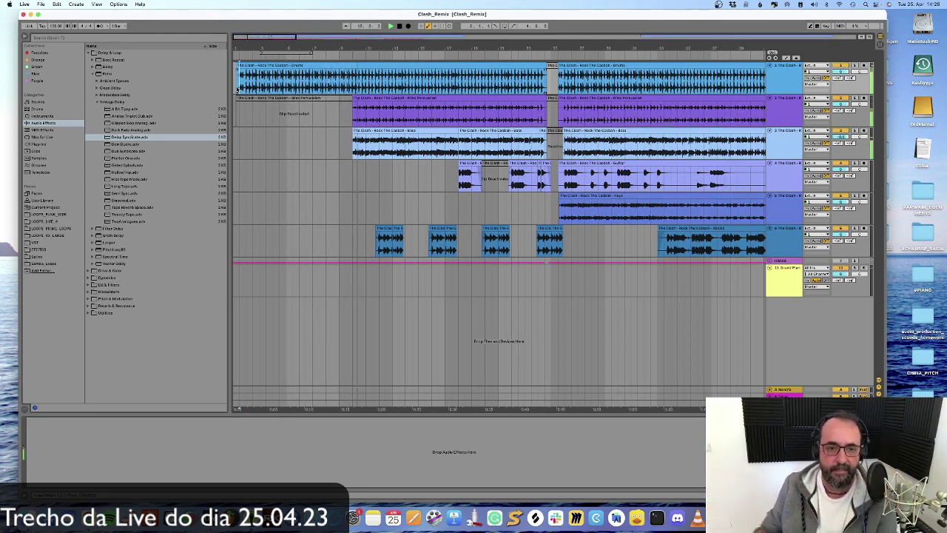
key("a")
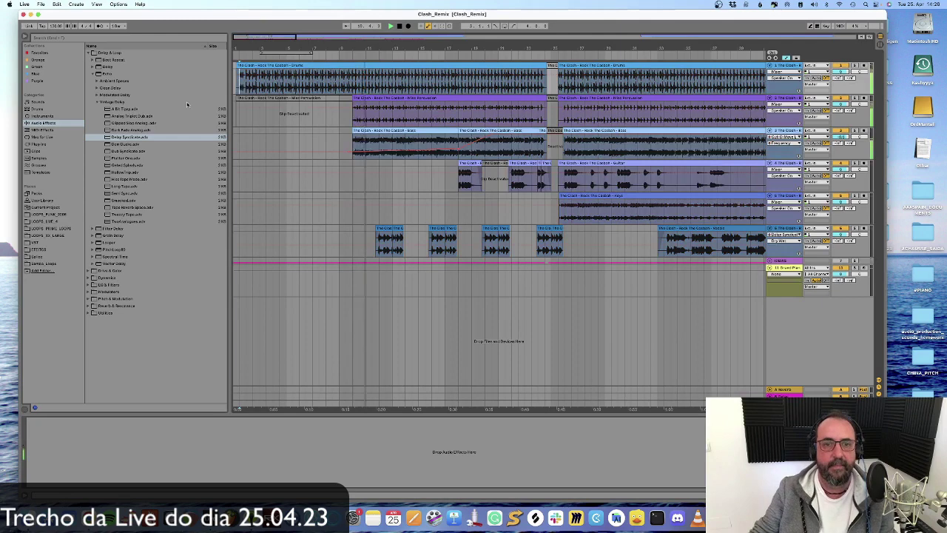
left_click(349, 156)
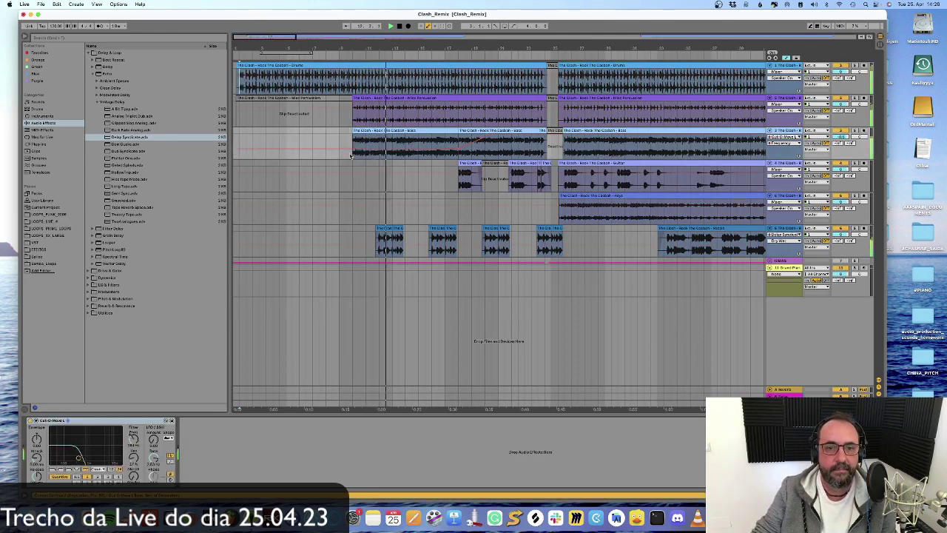
key("a")
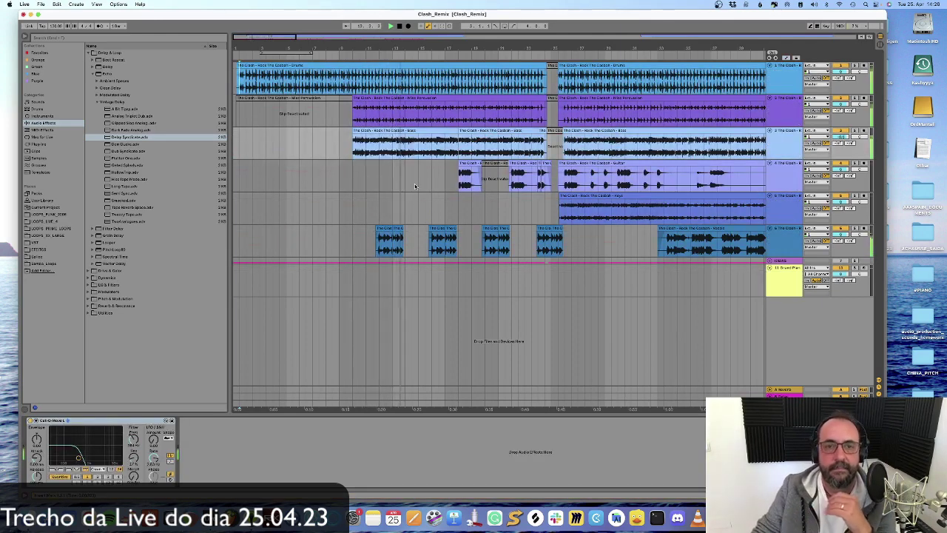
Step: Add a long fade-in to the first active Misc Percussion clip
left_click(376, 111)
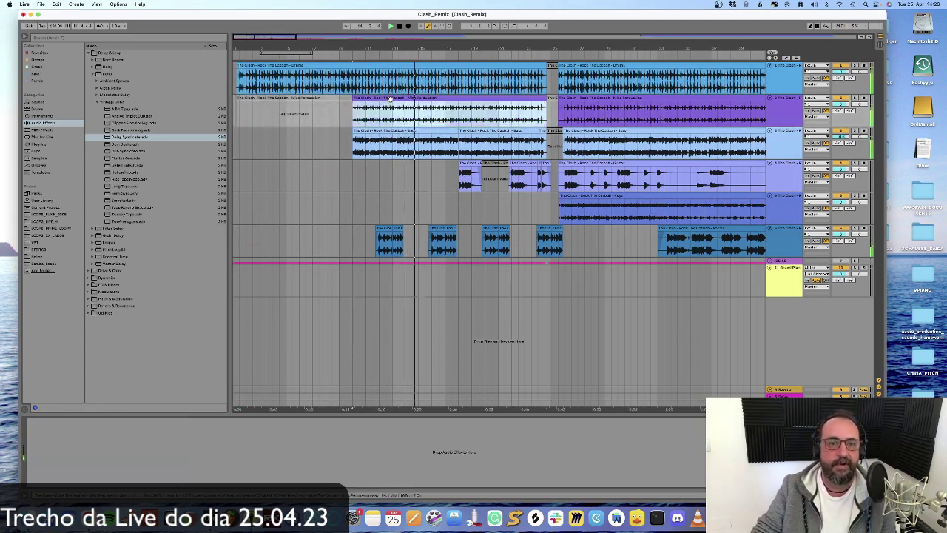
left_click(354, 105)
left_click_drag(354, 105, 436, 102)
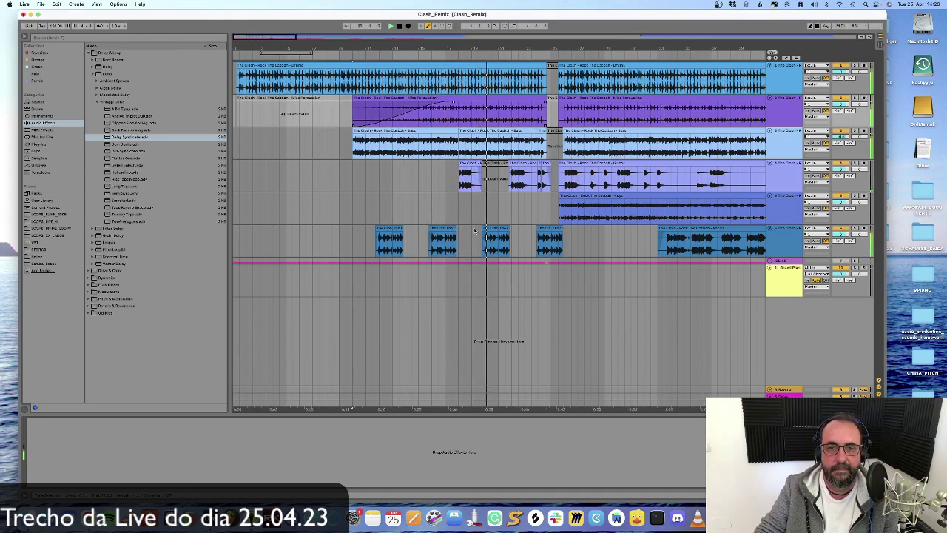
Step: Display the Cut-O-Move L Frequency automation on the Vocals track and check it while the mix plays
scroll(475, 228, "right", 2)
key("a")
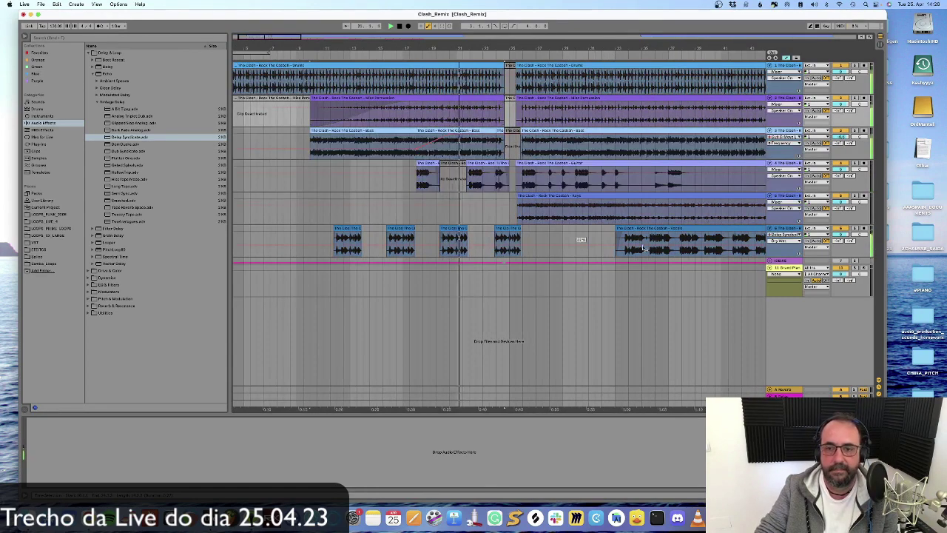
left_click(779, 234)
left_click(783, 245)
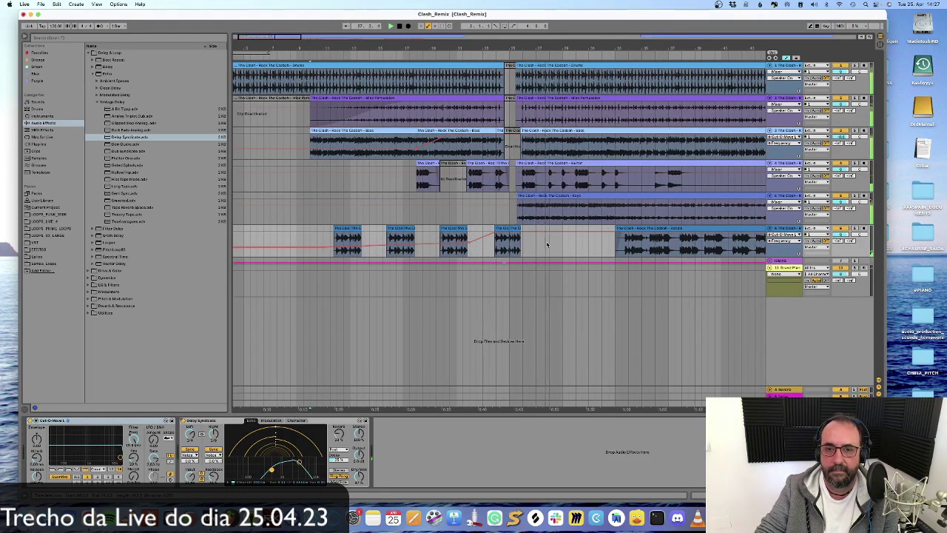
key("a")
Step: Open the fourth Vocals clip's waveform and play the mix through that clip
left_click(501, 230)
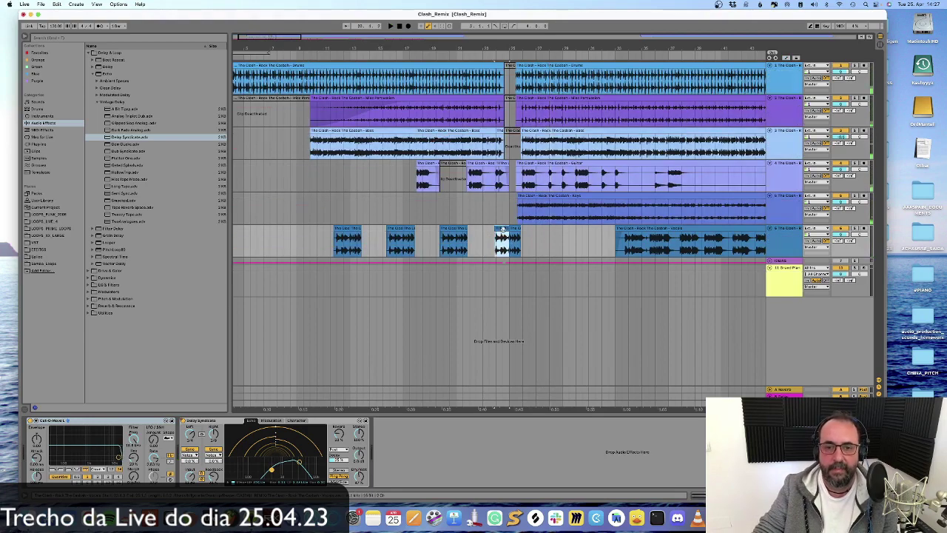
double_click(512, 229)
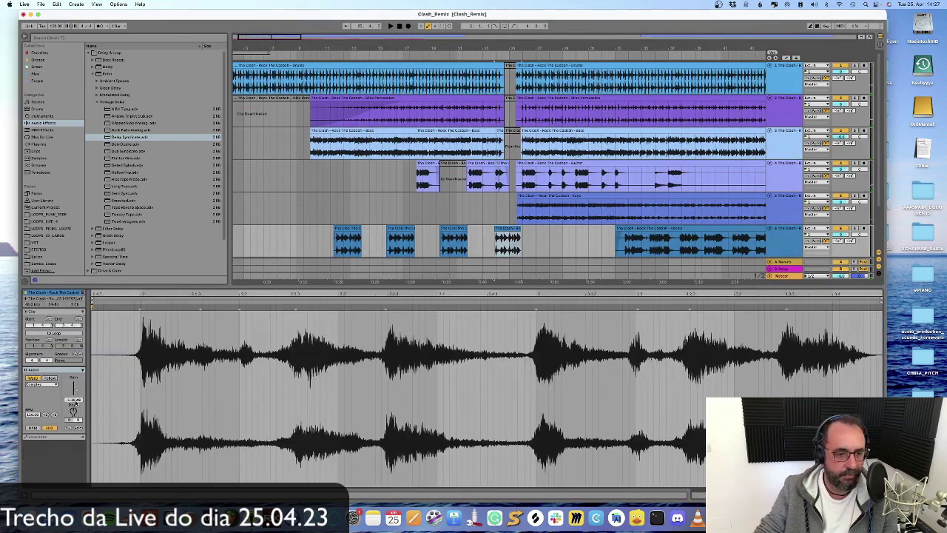
key("space")
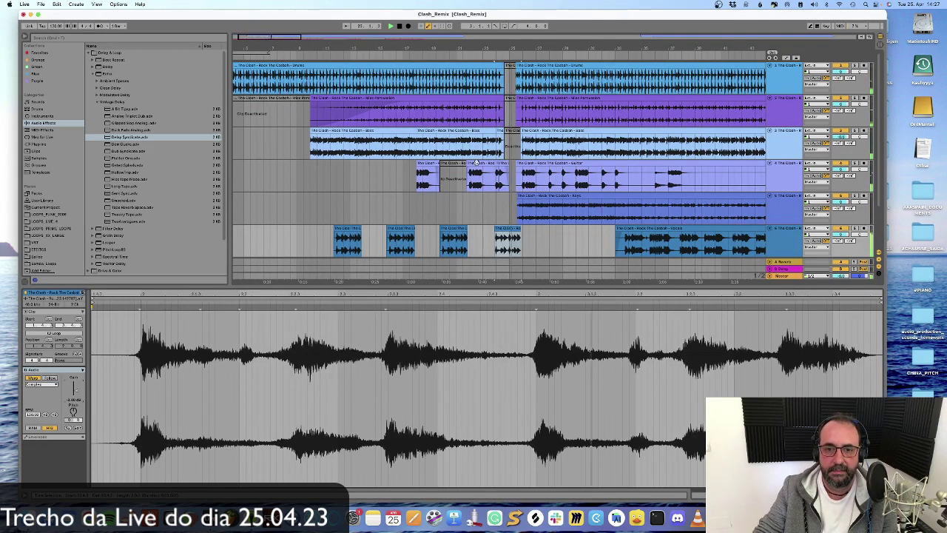
key("space")
Step: Split the fourth Vocals clip midway, deactivate its second half and add a fade-out at the end of the first half
key("plus")
key("plus")
key("plus")
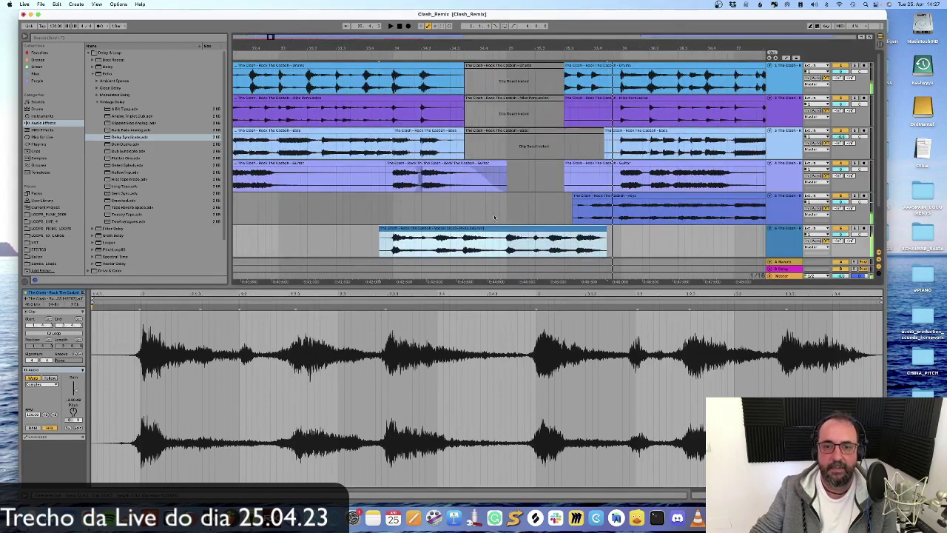
left_click(507, 241)
key("super+e")
left_click(518, 227)
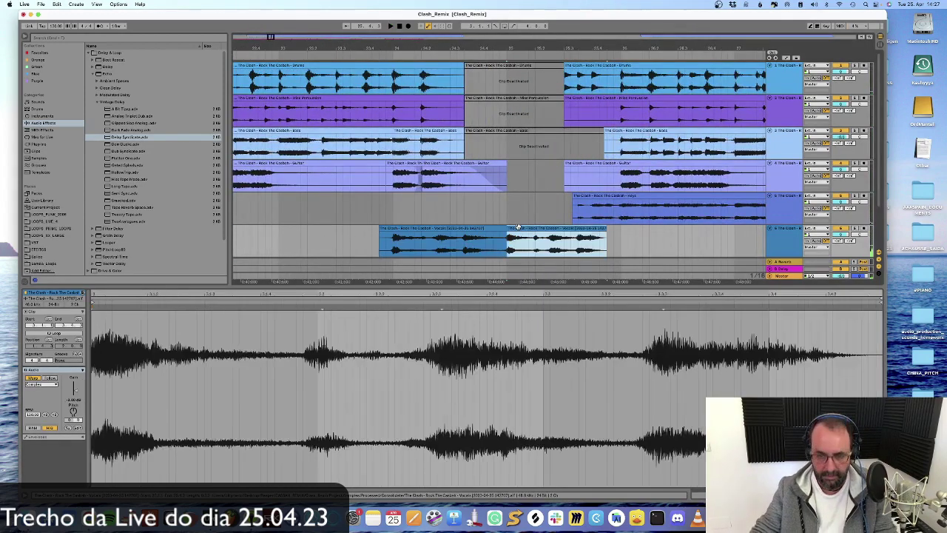
key("0")
left_click(506, 234)
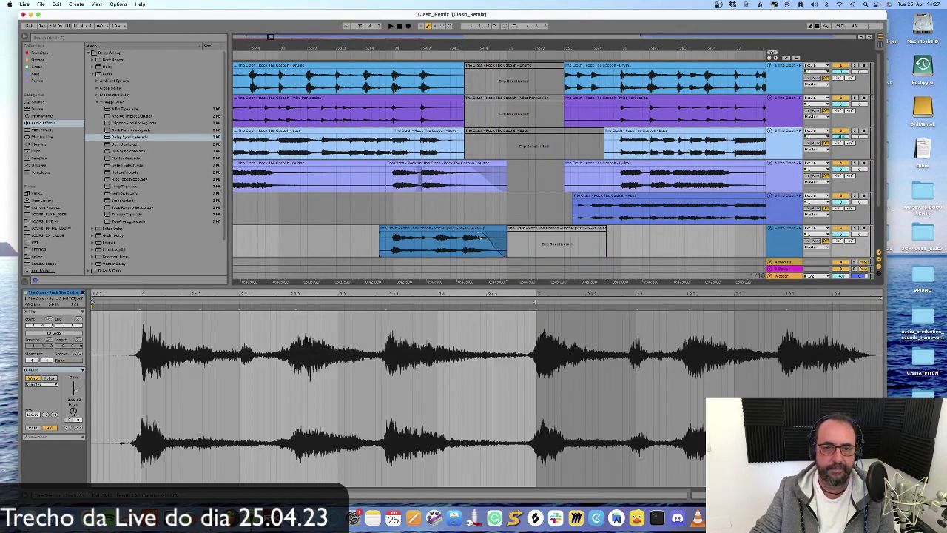
left_click(343, 215)
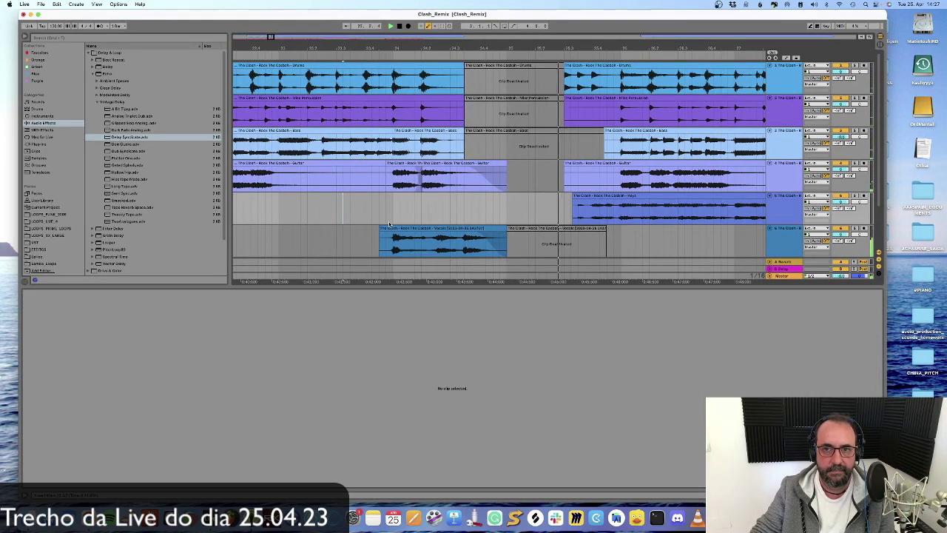
mouse_move(485, 46)
left_mouse_down()
mouse_move(485, 23)
mouse_move(485, 44)
left_mouse_up()
Step: Add a short fade-out to the end of the Drums clip before the deactivated gap and play across it
left_click(594, 65)
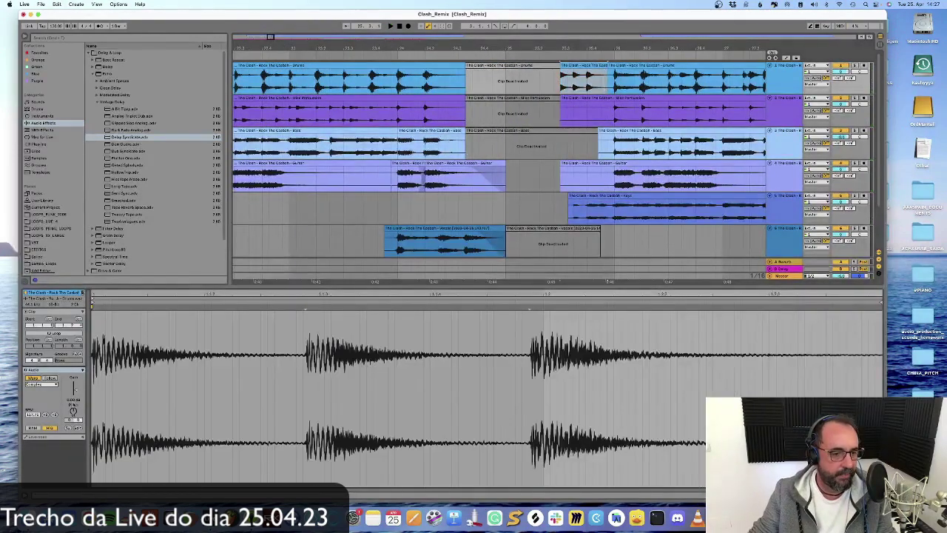
left_click(462, 72)
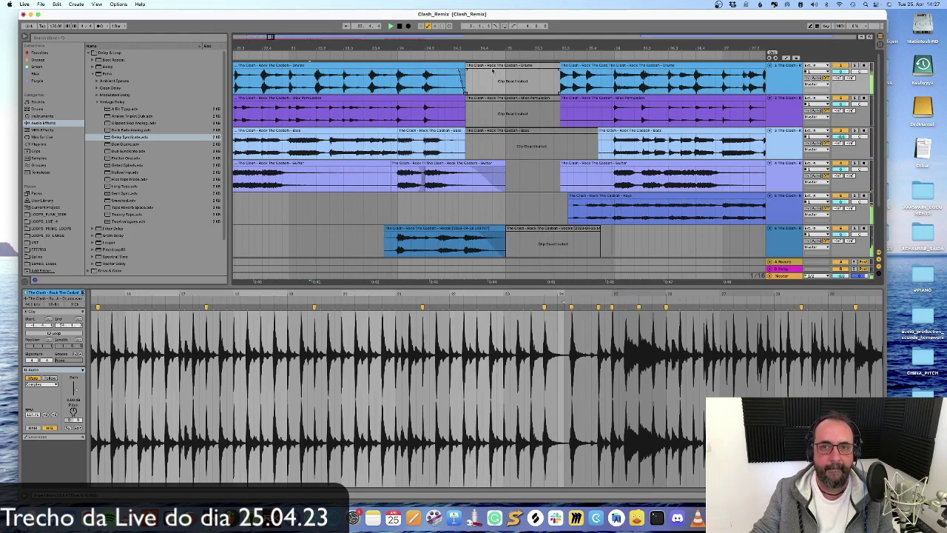
left_click_drag(489, 49, 377, 11)
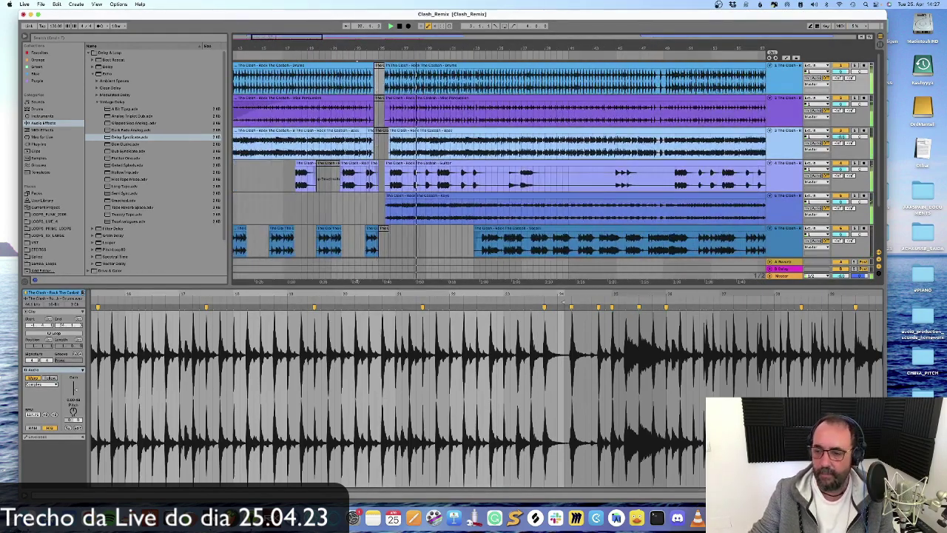
key("super+alt+l")
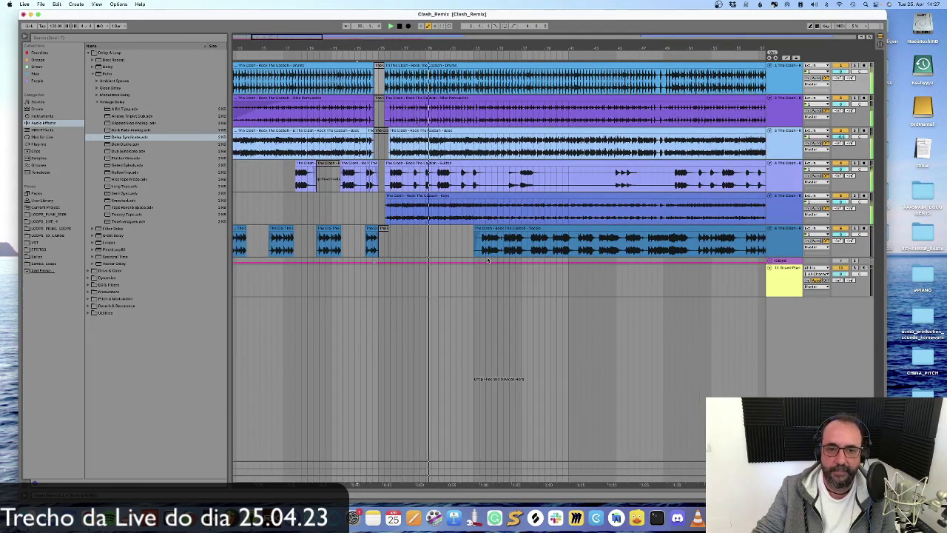
key("space")
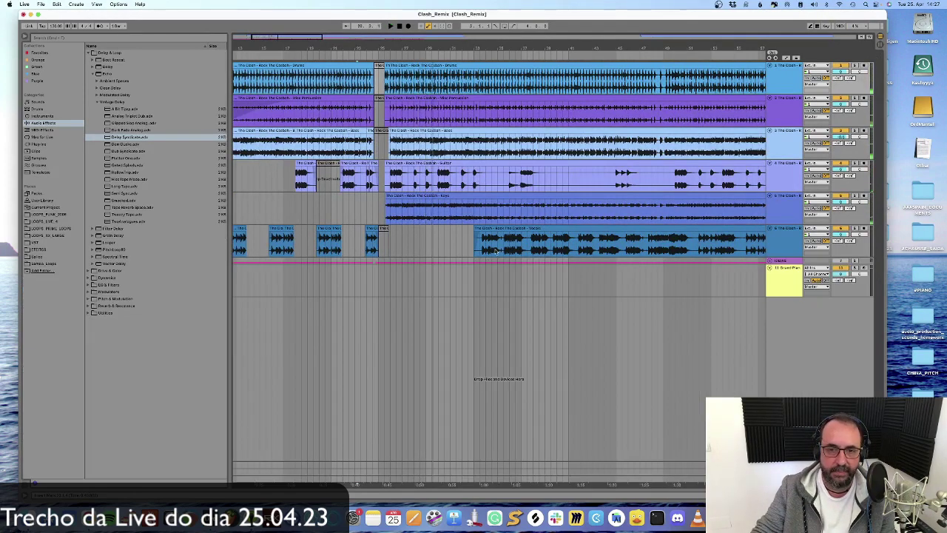
Step: Automate the Vocals Cut-O-Move L Device On parameter to switch off in the gap before the main vocal clip
scroll(320, 252, "left", 5)
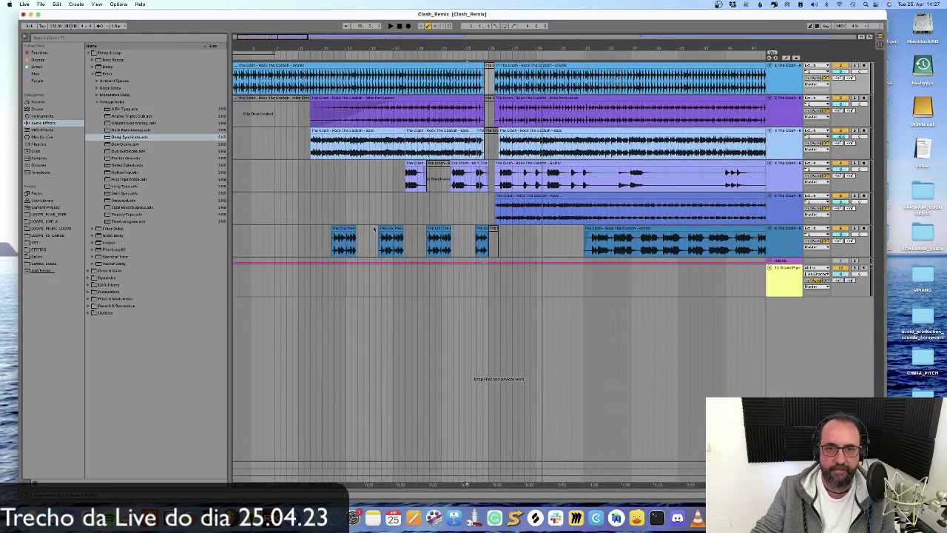
key("super+alt+i")
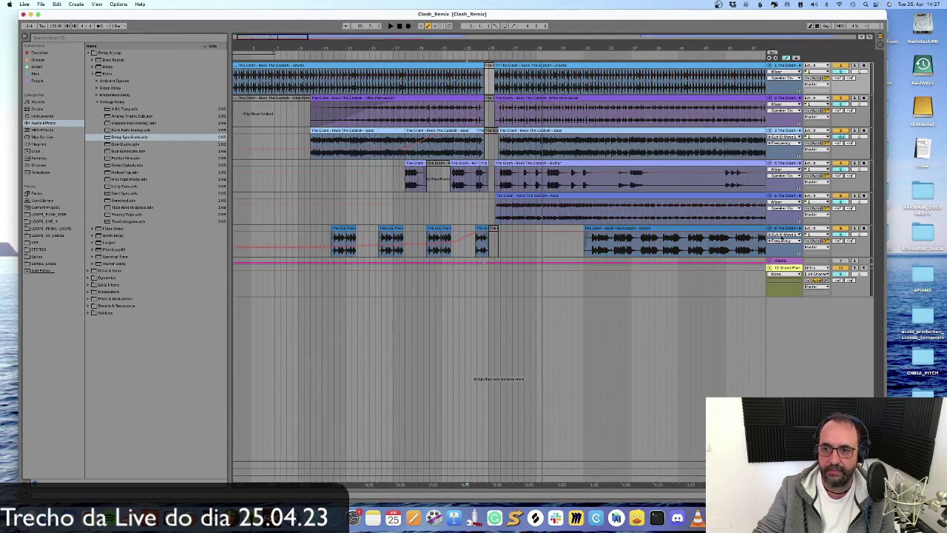
key("super+alt+l")
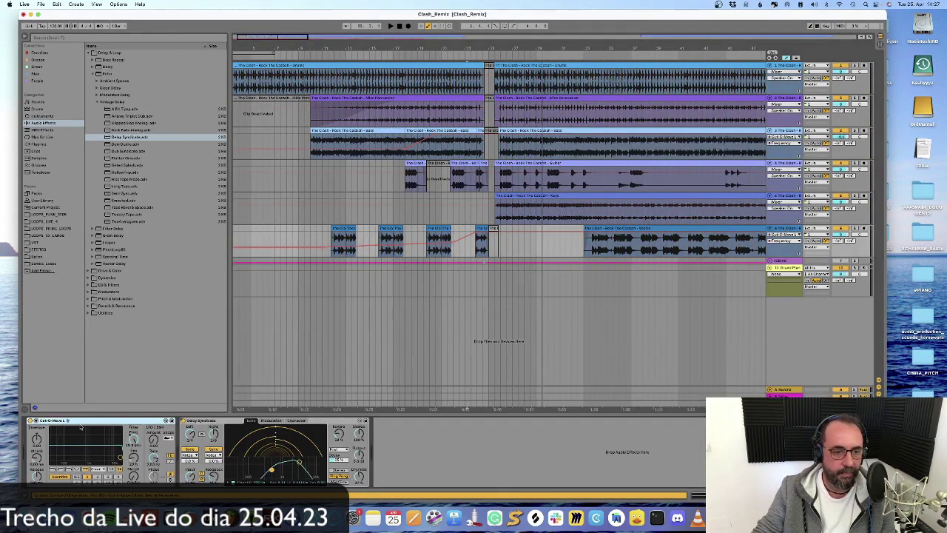
left_click(788, 241)
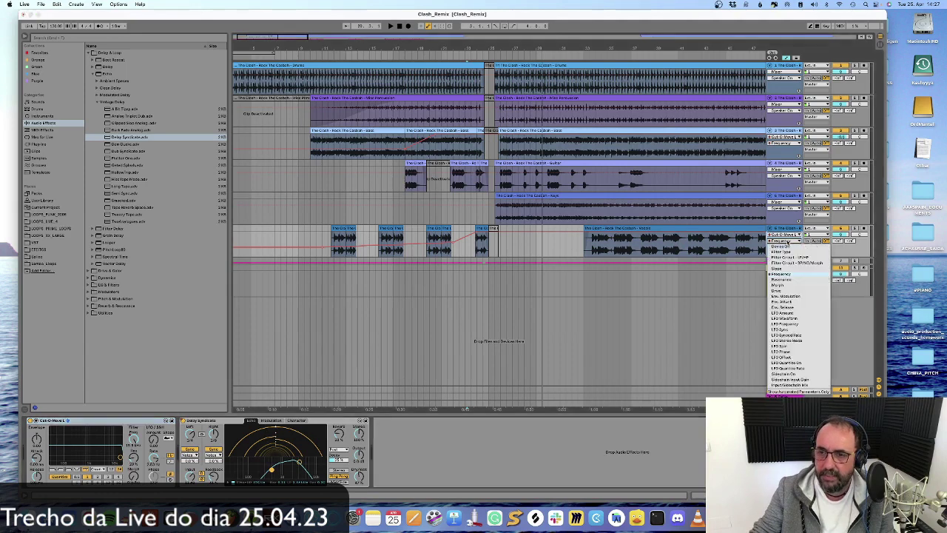
left_click(785, 246)
left_click_drag(560, 238, 554, 250)
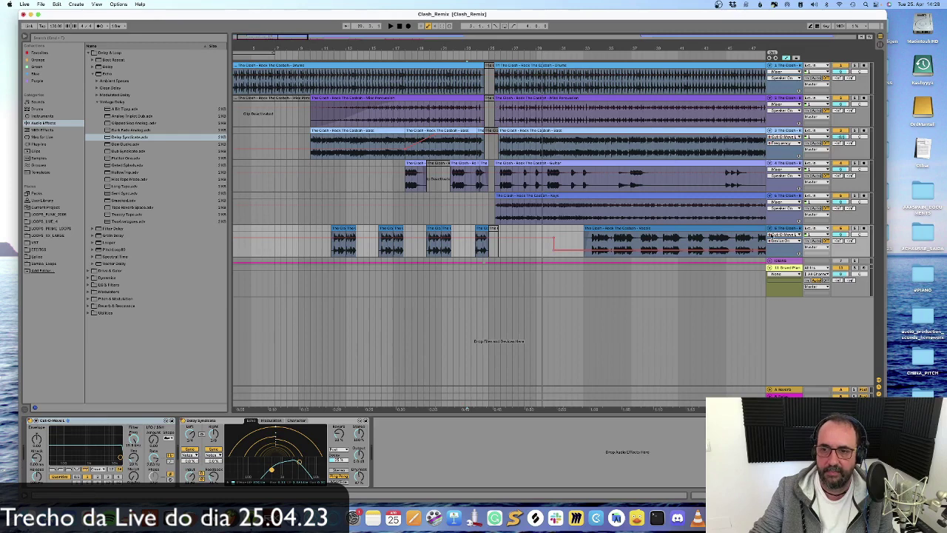
Step: Automate the Vocals Delay Syndicate Device On parameter to switch off shortly before the main vocal clip
left_click(786, 234)
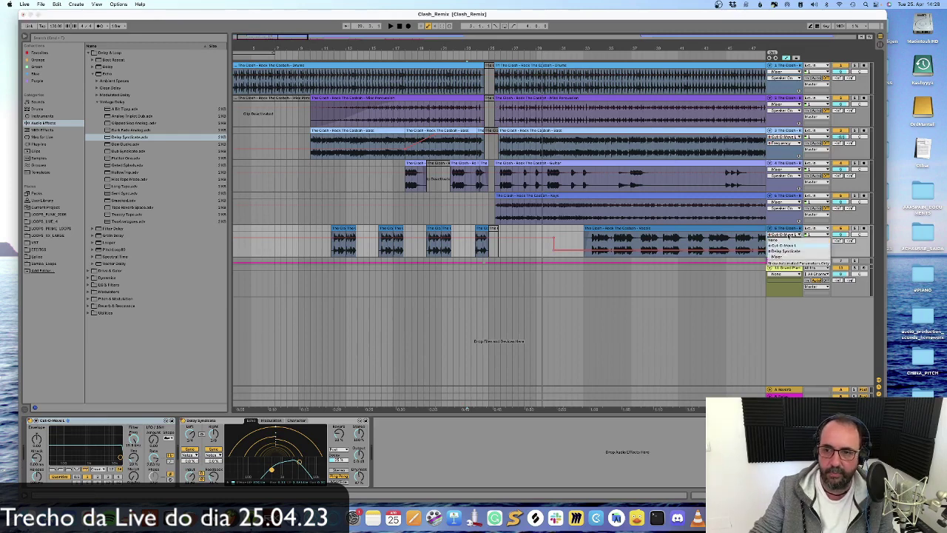
left_click(780, 251)
left_click(792, 241)
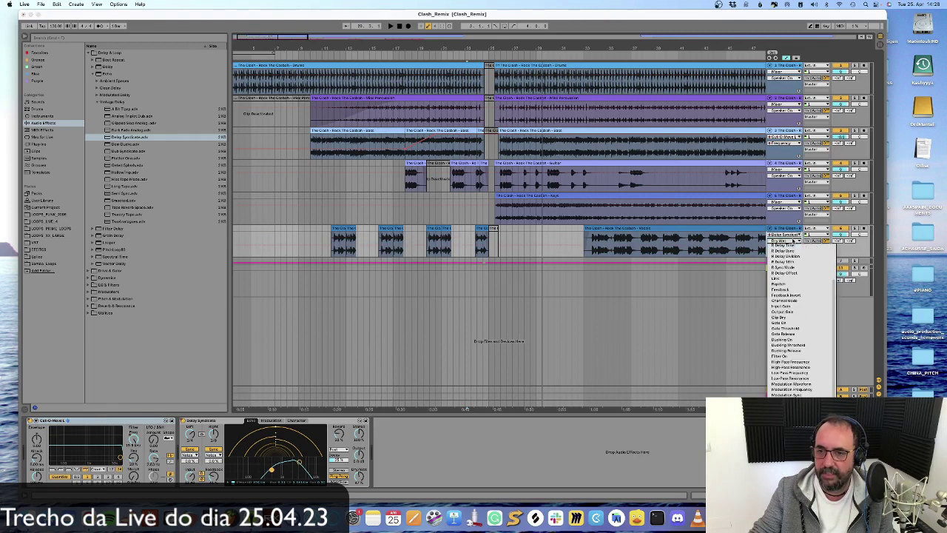
left_click(786, 247)
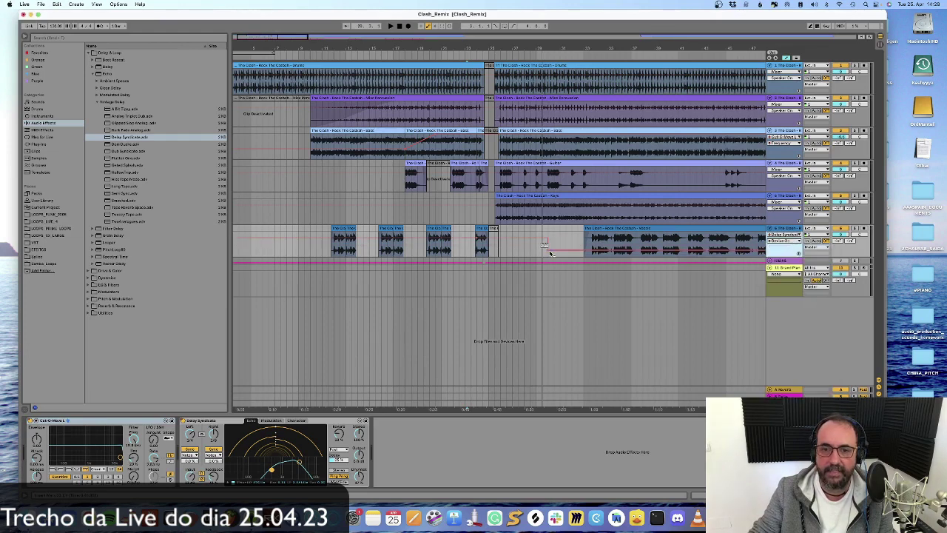
left_click_drag(549, 253, 571, 250)
Step: Play the mix from just before the fourth Vocals clip towards the main vocal entry, with the automation lanes hidden
left_click(471, 250)
key("space")
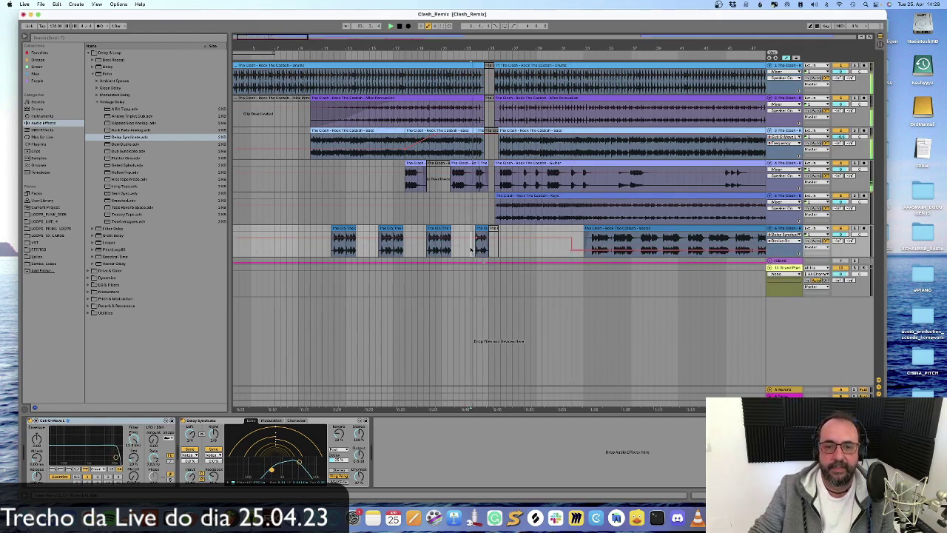
key("a")
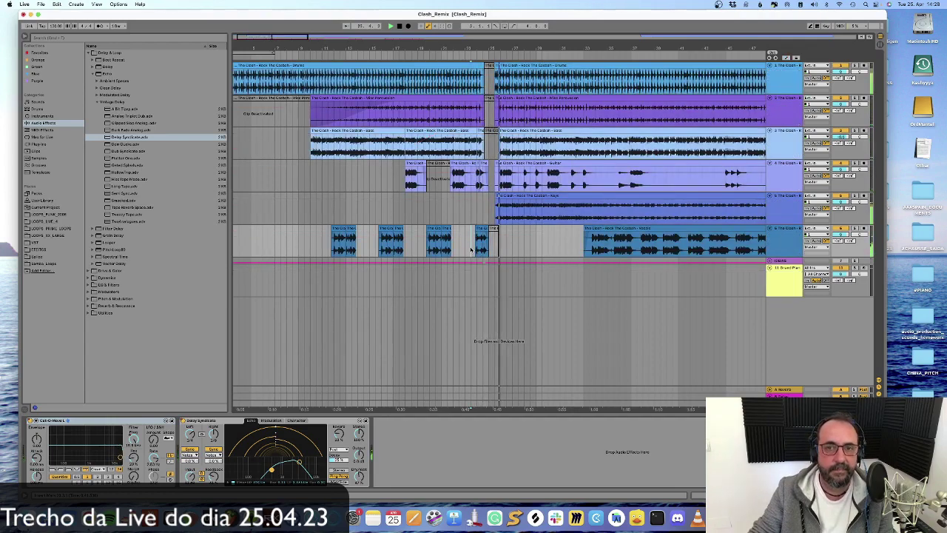
scroll(470, 250, "right", 5)
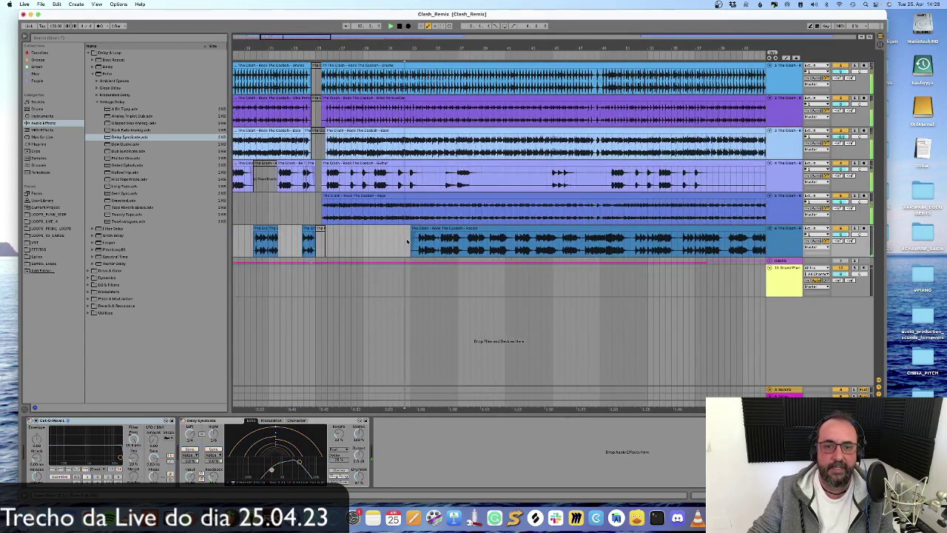
Step: Look over the full arrangement and bring the section around bar 105 into close view
left_click(433, 47)
left_click_drag(431, 48, 432, 11)
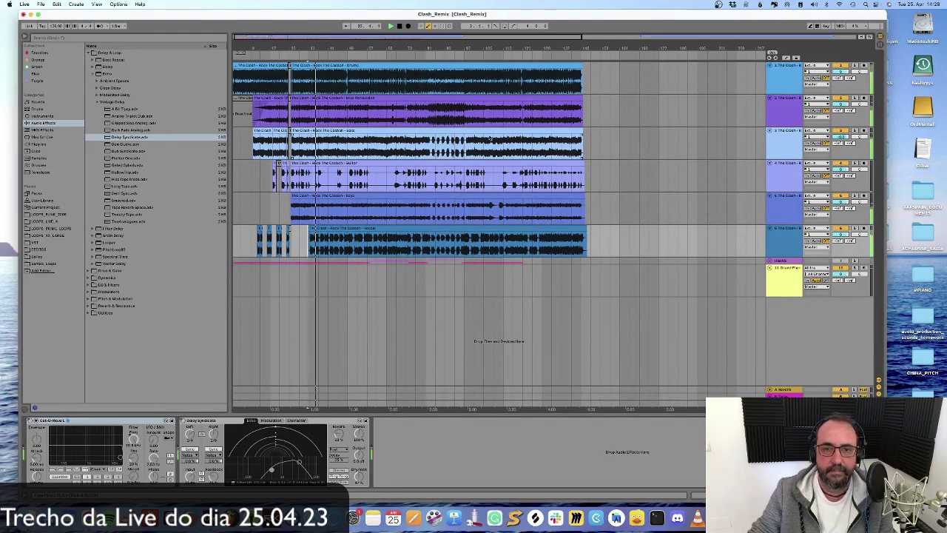
left_click_drag(481, 63, 480, 220)
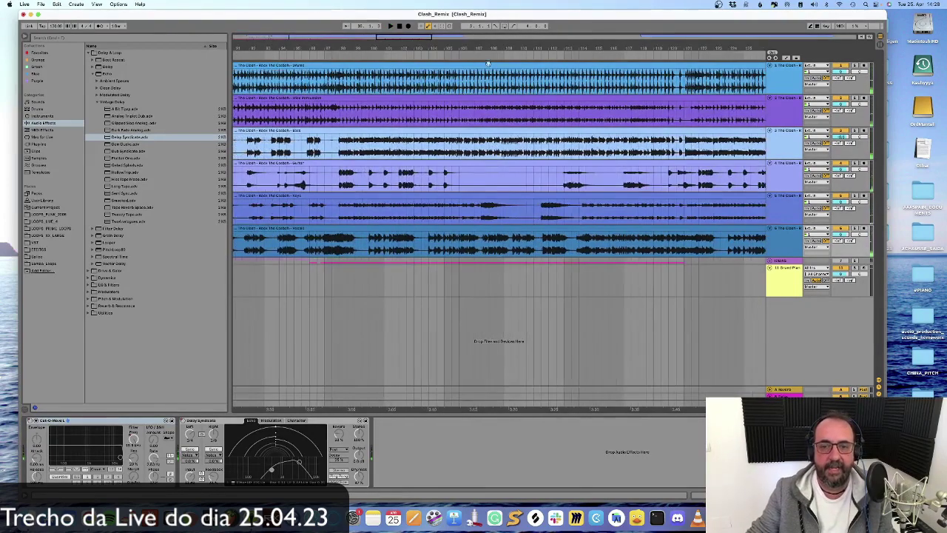